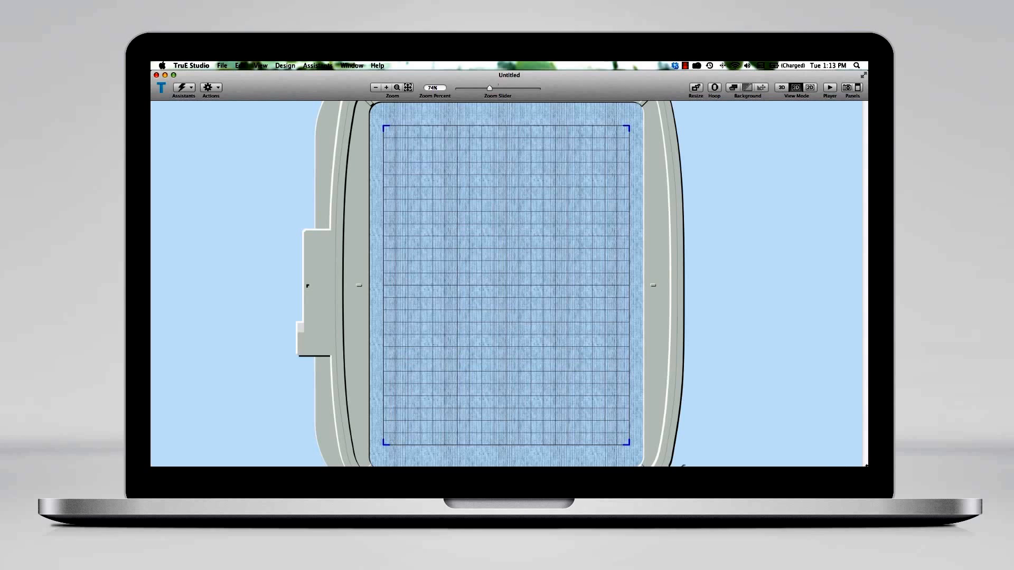
# Step: Browse the Stitch folder's embroidery designs and insert TruE Flower Lg1.vp3 into the hoop
pyautogui.click(849, 87)
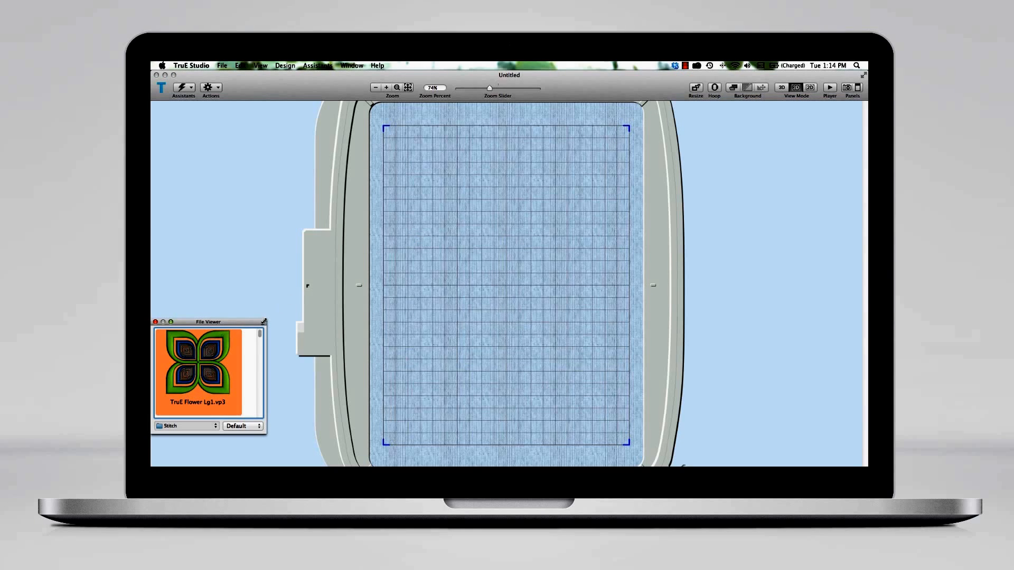
pyautogui.moveTo(264, 321); pyautogui.dragTo(407, 223)
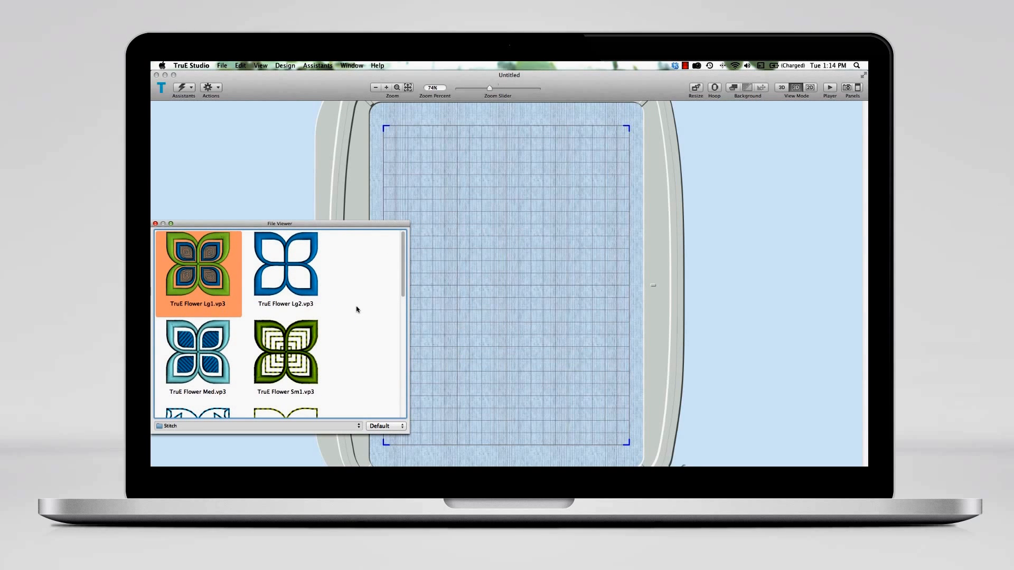
pyautogui.scroll(-10, 357, 309)
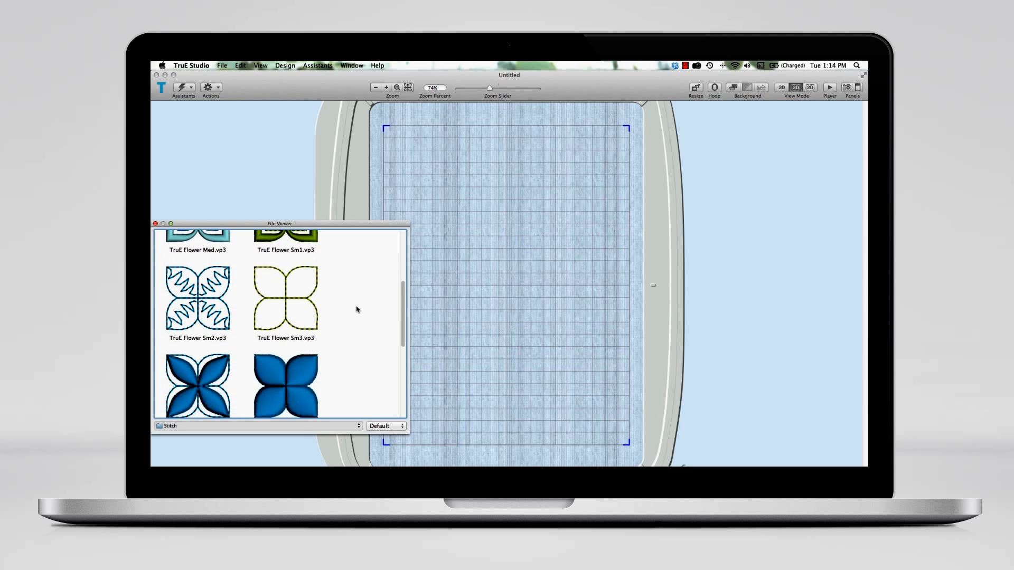
pyautogui.scroll(10, 357, 309)
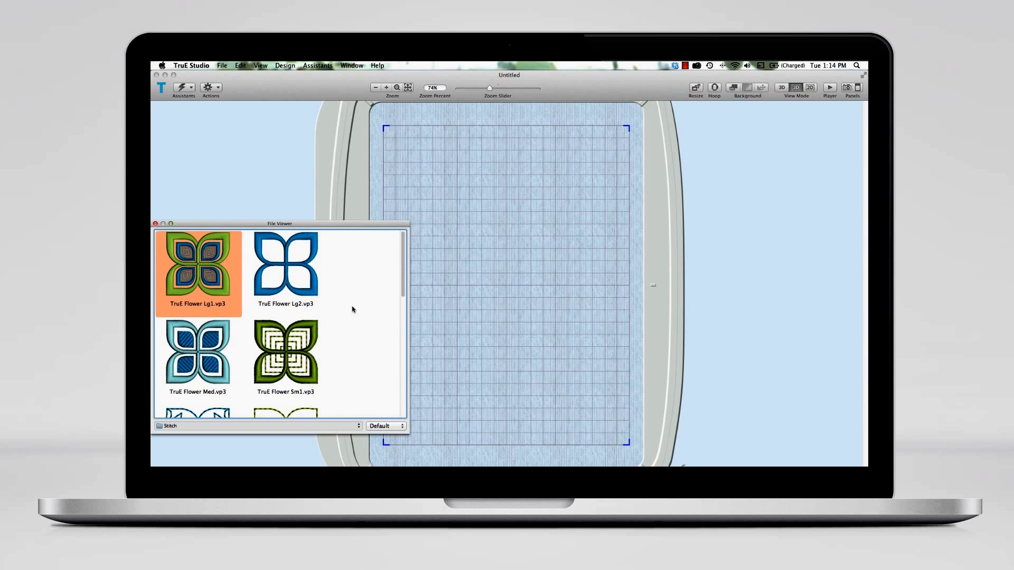
pyautogui.doubleClick(204, 263)
pyautogui.moveTo(410, 223); pyautogui.dragTo(279, 297)
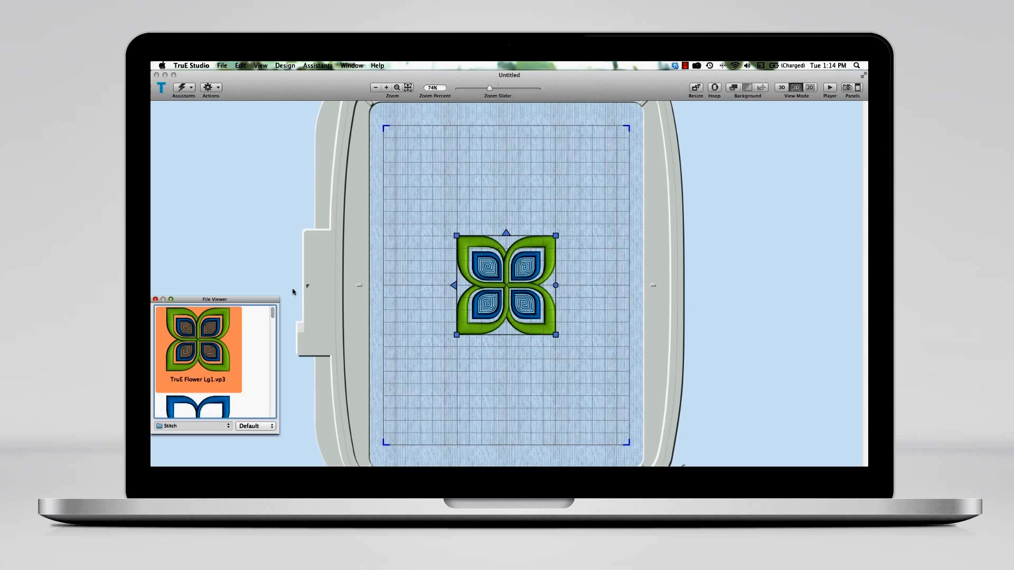
# Step: Enlarge the flower design proportionally in resize mode to about 99 mm wide and center it in the hoop
pyautogui.click(697, 90)
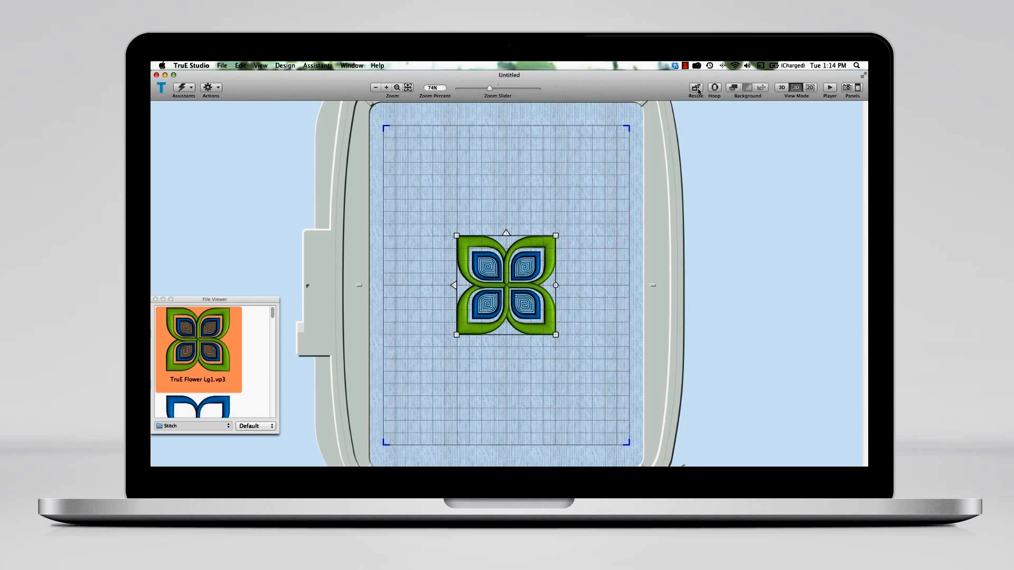
pyautogui.click(697, 90)
pyautogui.moveTo(555, 236); pyautogui.dragTo(583, 213)
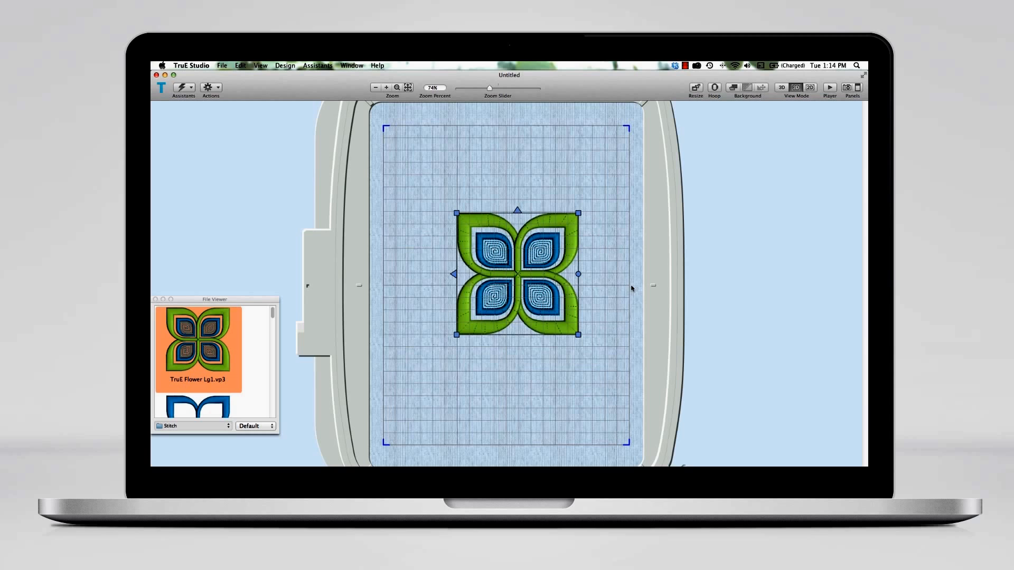
pyautogui.click(857, 88)
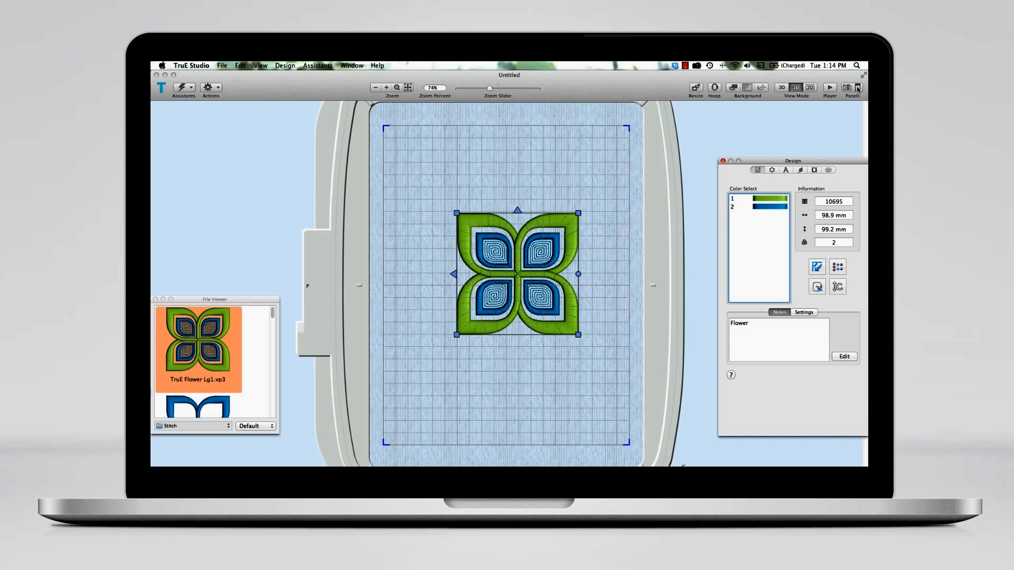
pyautogui.click(819, 292)
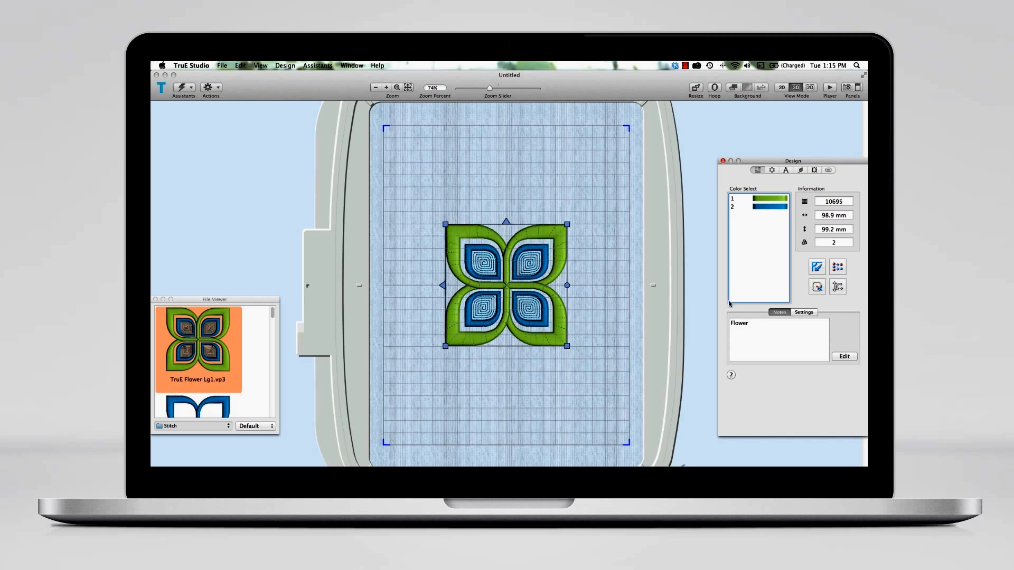
# Step: Rotate the flower design to 100 degrees
pyautogui.click(838, 289)
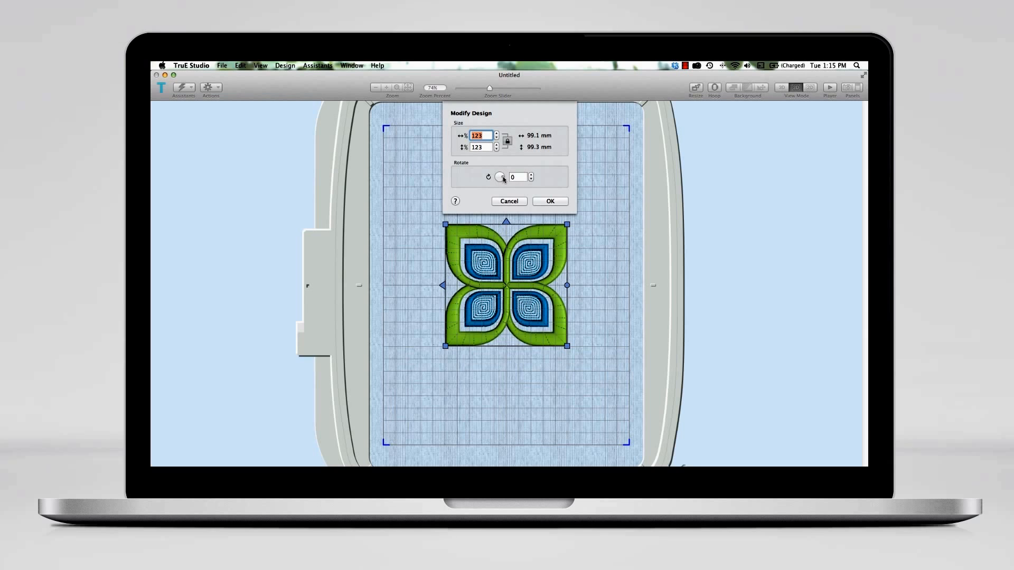
pyautogui.moveTo(503, 179); pyautogui.dragTo(503, 183)
pyautogui.click(546, 203)
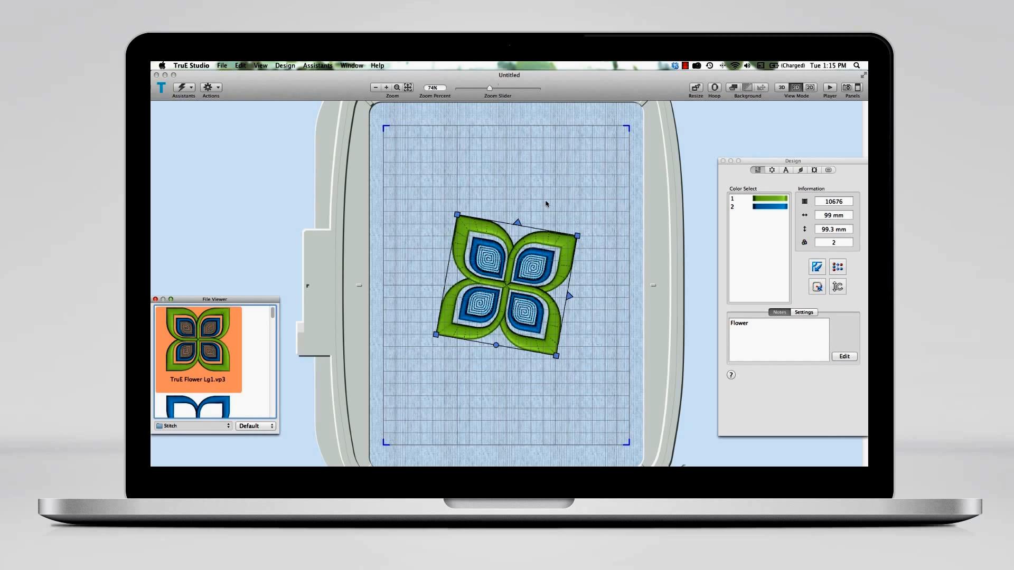
# Step: Set the flower design's rotation to 0 degrees
pyautogui.click(838, 287)
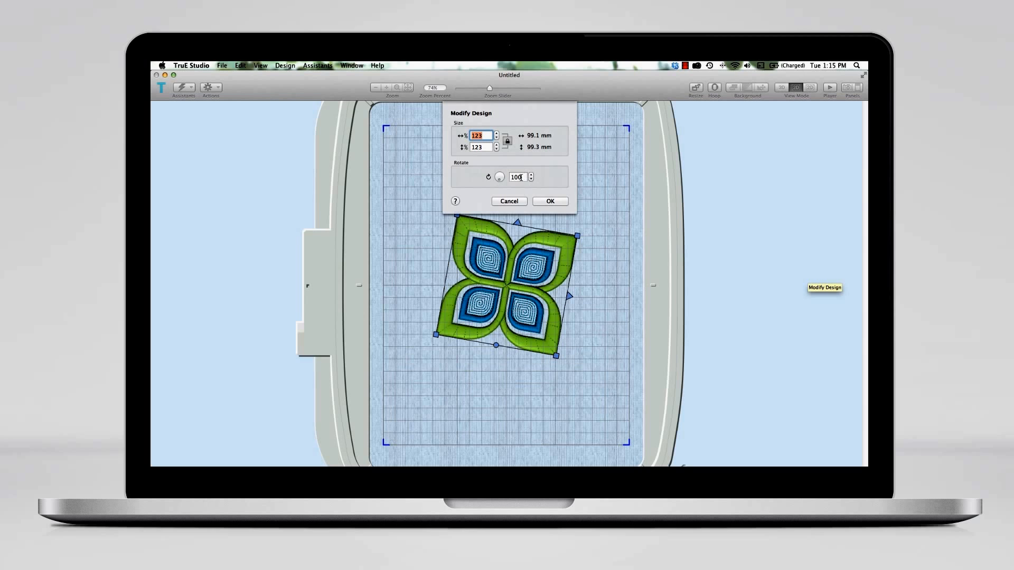
pyautogui.doubleClick(517, 177)
pyautogui.write('0')
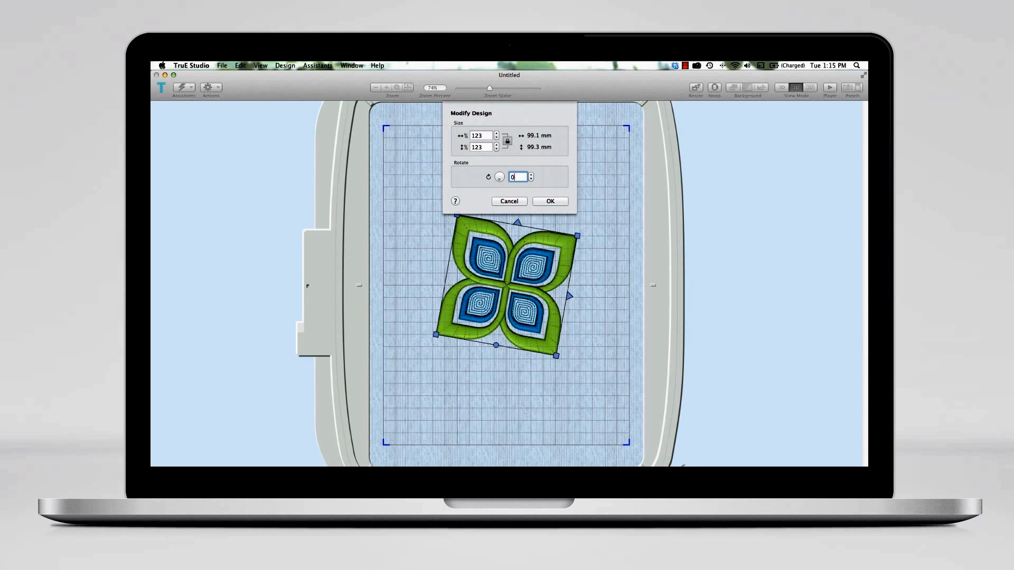
pyautogui.click(557, 202)
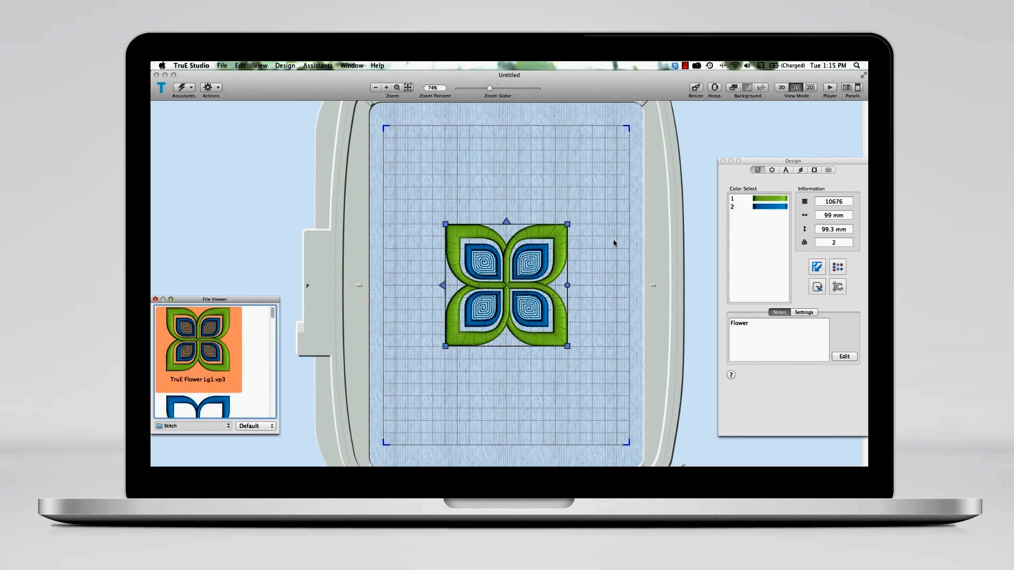
# Step: Set the lettering font to Antonia 15-35mm from the Traditional collection with a size of 25 mm
pyautogui.click(787, 171)
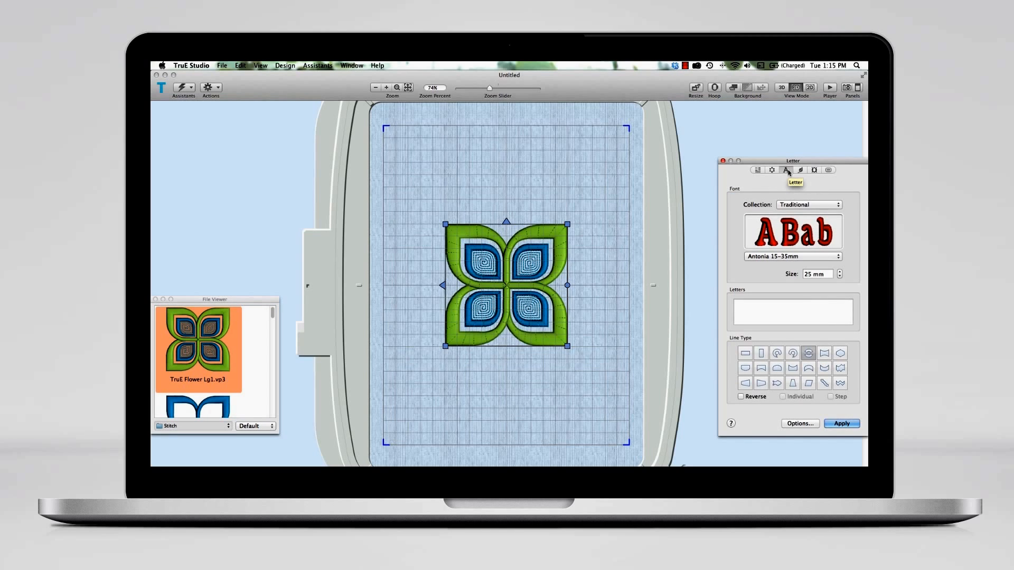
pyautogui.click(795, 207)
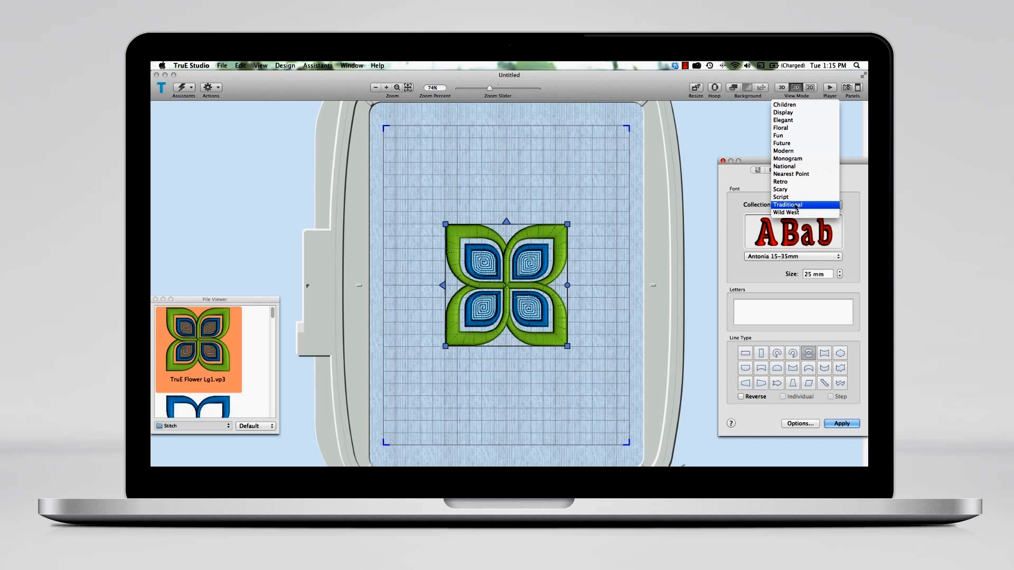
pyautogui.click(796, 207)
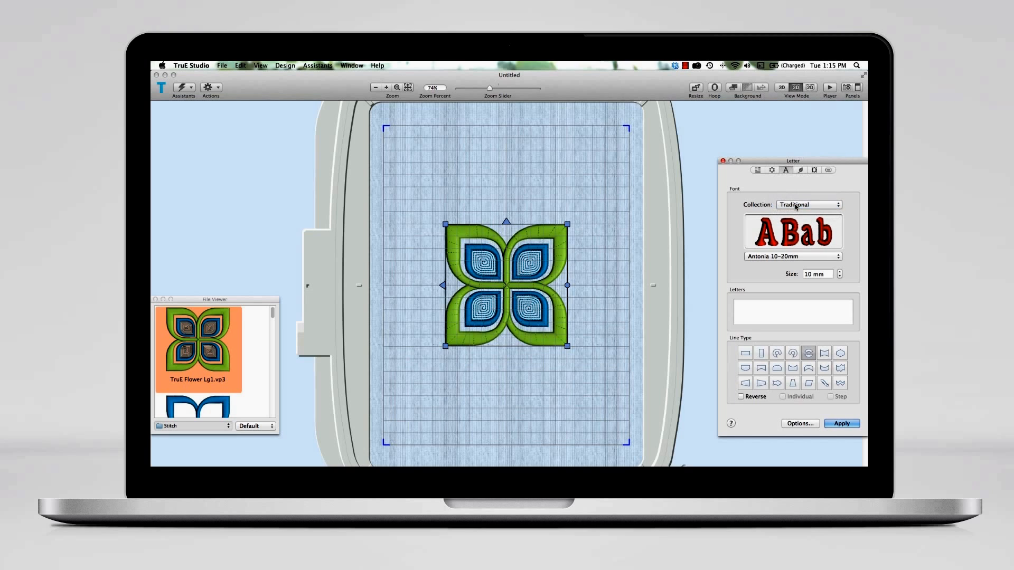
pyautogui.click(796, 257)
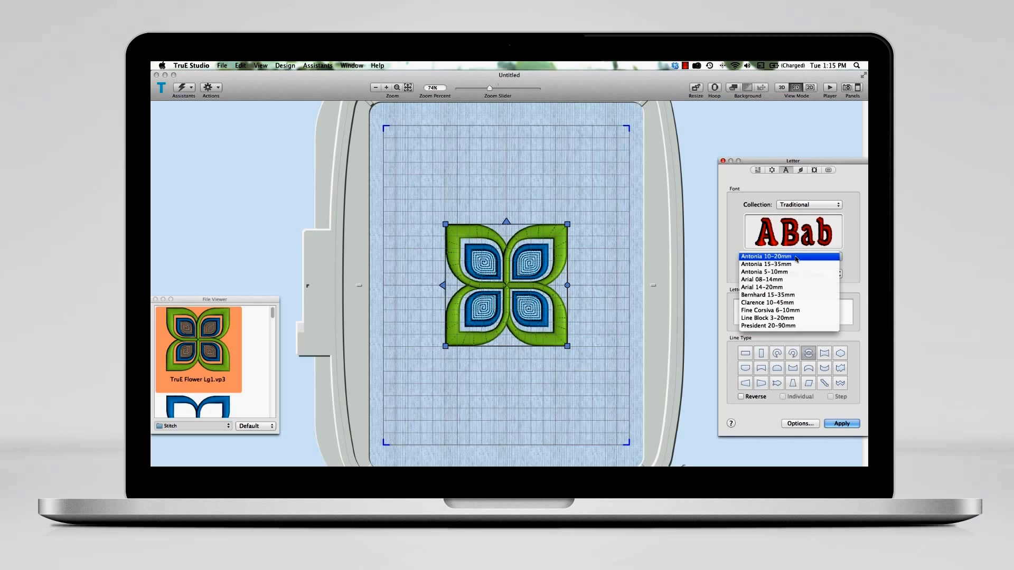
pyautogui.click(795, 265)
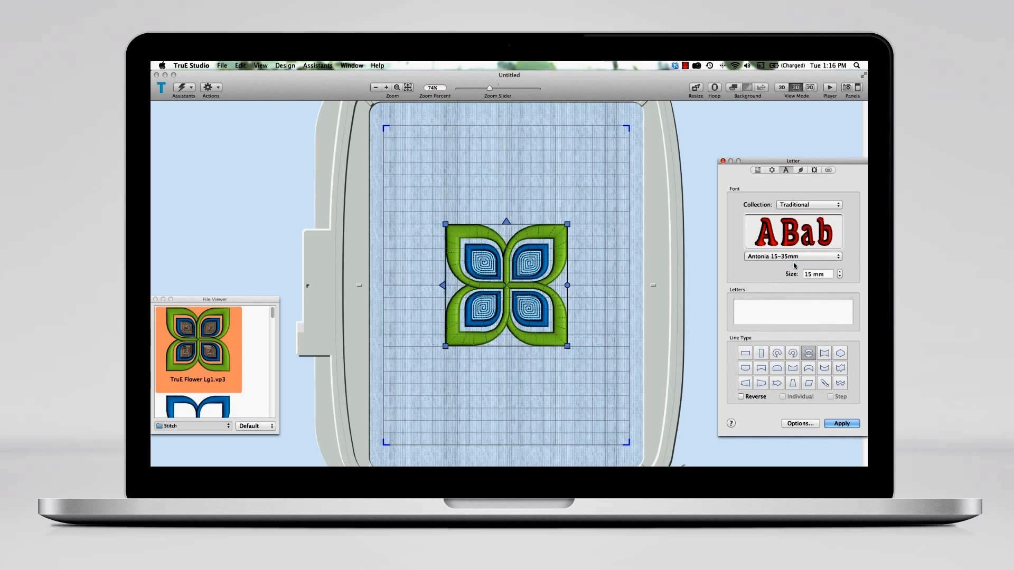
pyautogui.doubleClick(812, 275)
pyautogui.write('25')
# Step: Add the two-line lettering "Be TruE" and "To Yourself!" on a circle, one line above and one below the flower
pyautogui.click(795, 306)
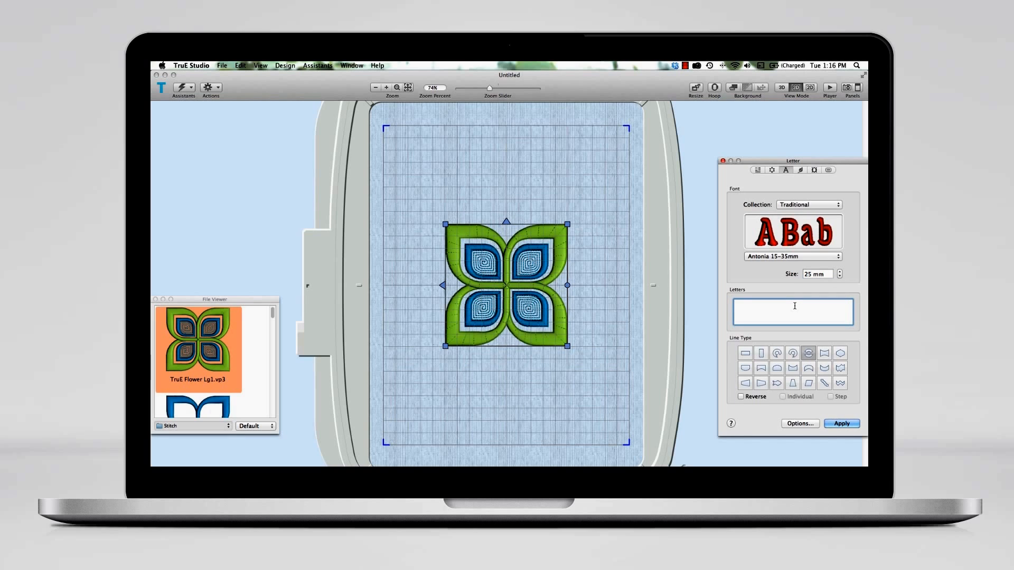
pyautogui.write('Be T')
pyautogui.write('ruE')
pyautogui.write('To Yourself!')
pyautogui.click(809, 355)
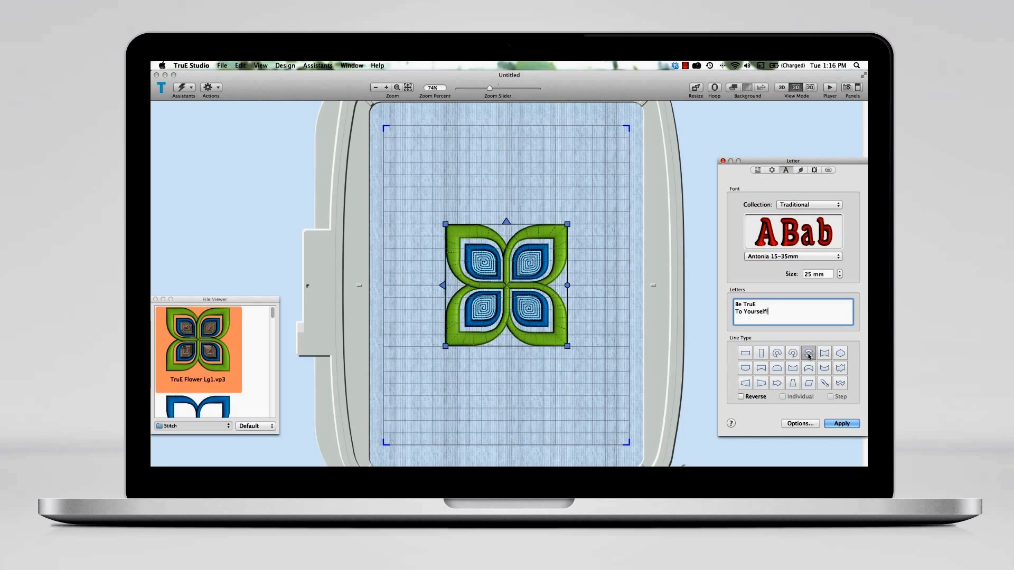
pyautogui.click(841, 425)
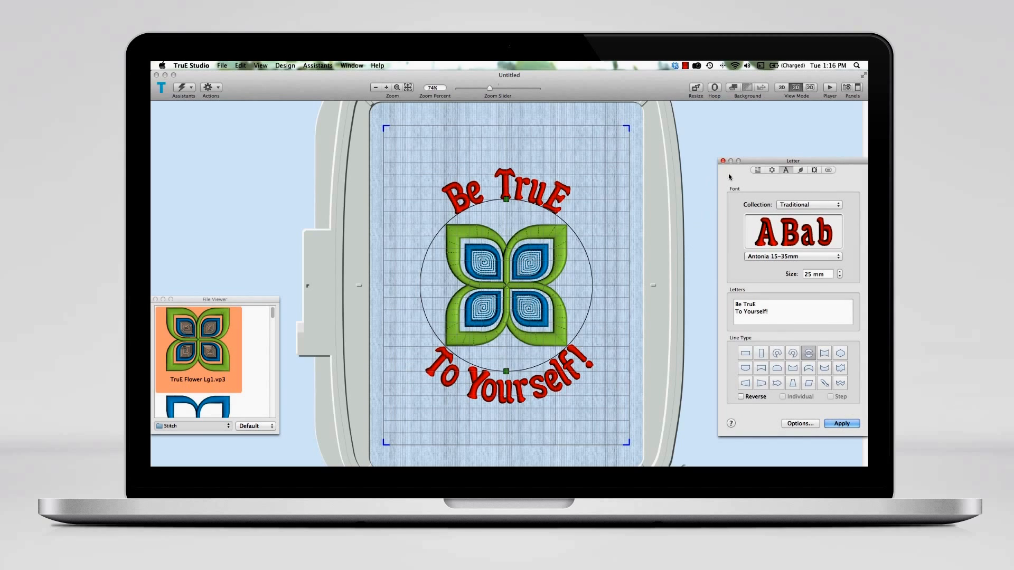
# Step: Color-sort the lettering into a single thread, 2306 Periwinkle from Robison-Anton Rayon 40, and center it in the hoop
pyautogui.click(759, 171)
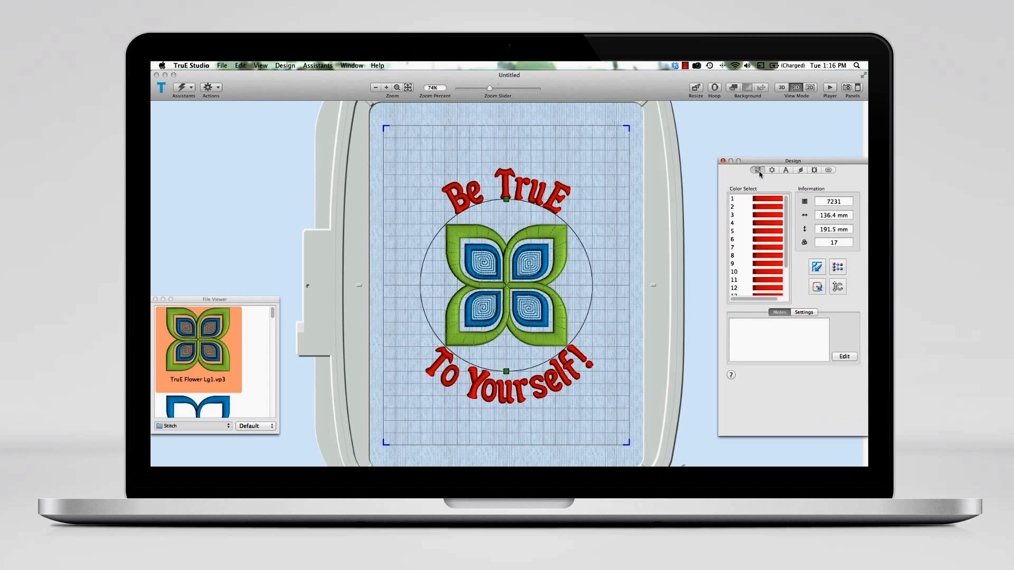
pyautogui.click(838, 268)
pyautogui.doubleClick(768, 198)
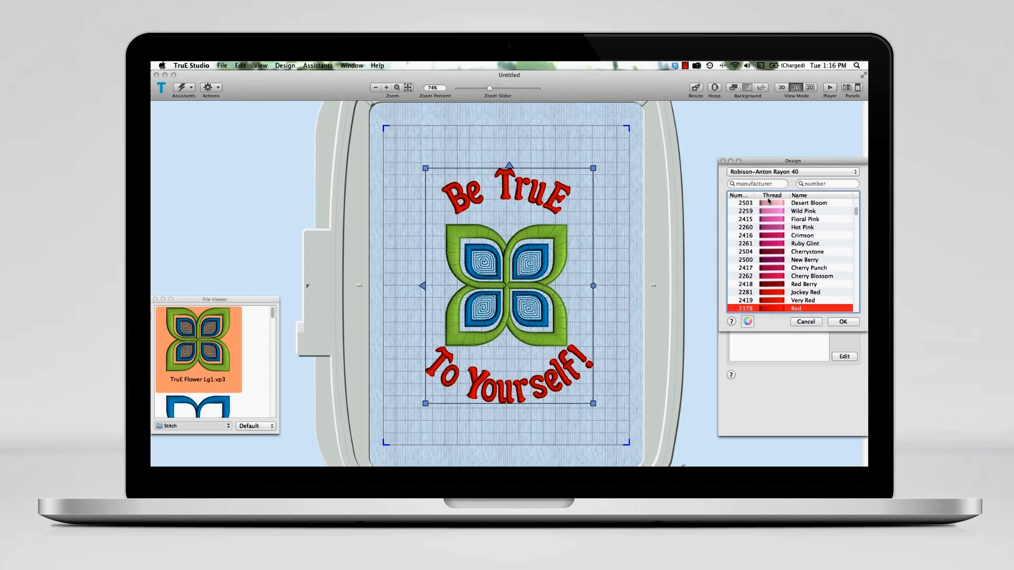
pyautogui.click(795, 173)
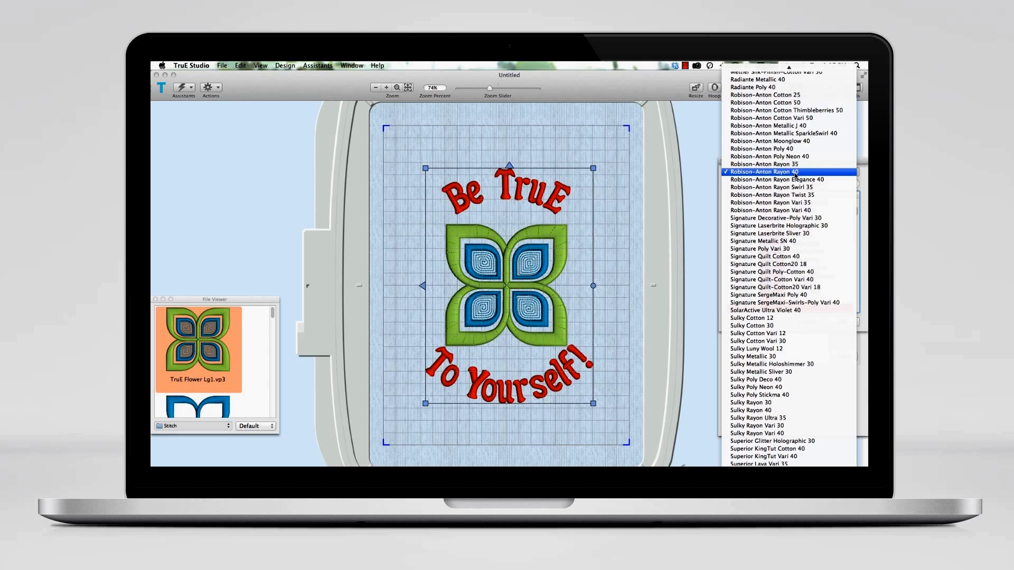
pyautogui.click(795, 173)
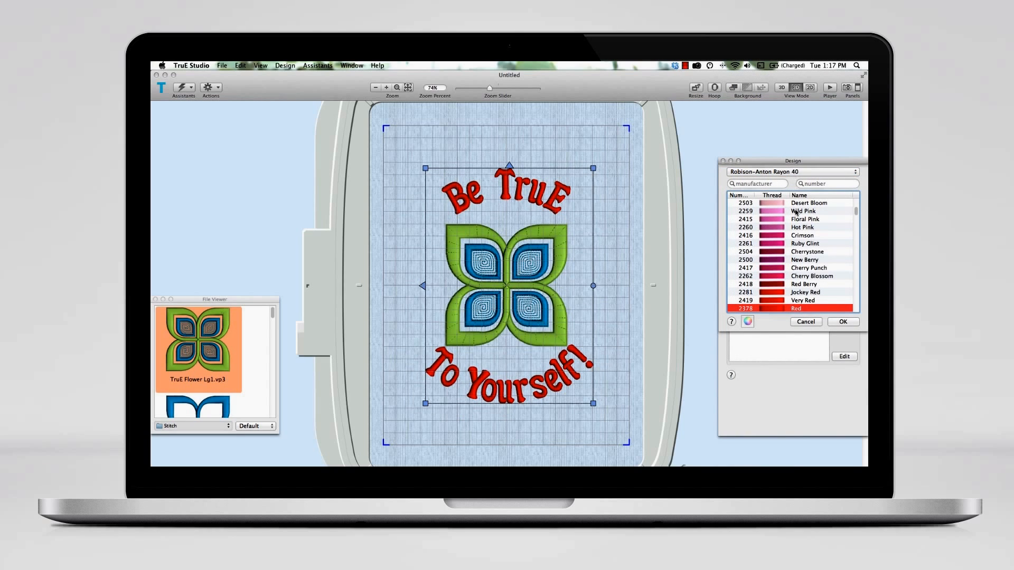
pyautogui.click(747, 323)
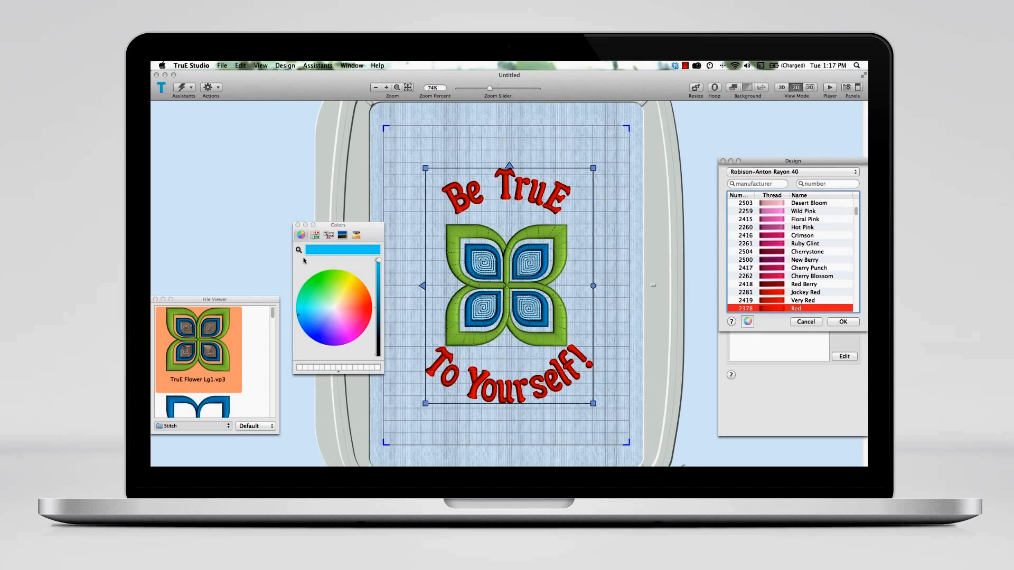
pyautogui.click(300, 317)
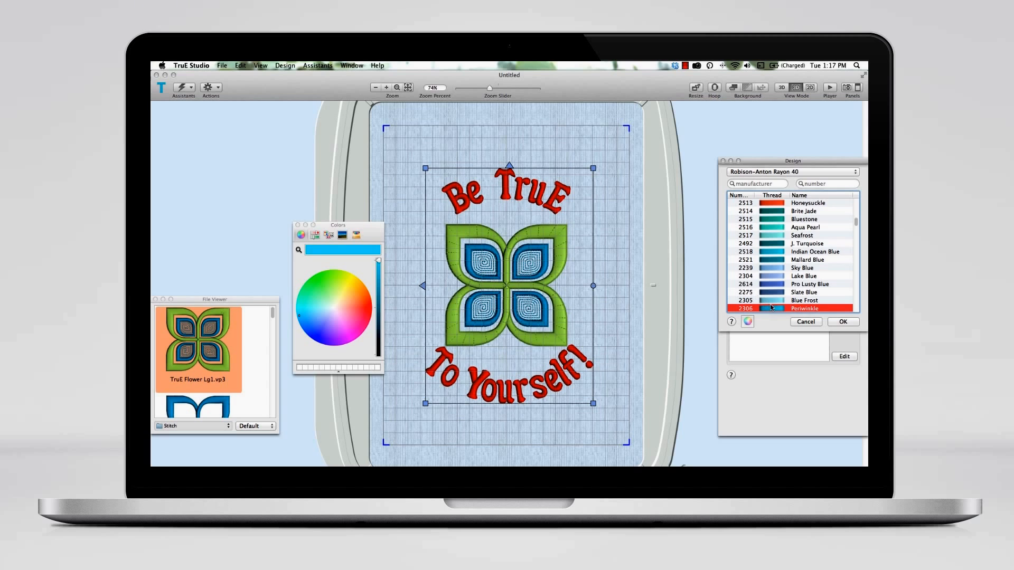
pyautogui.click(847, 323)
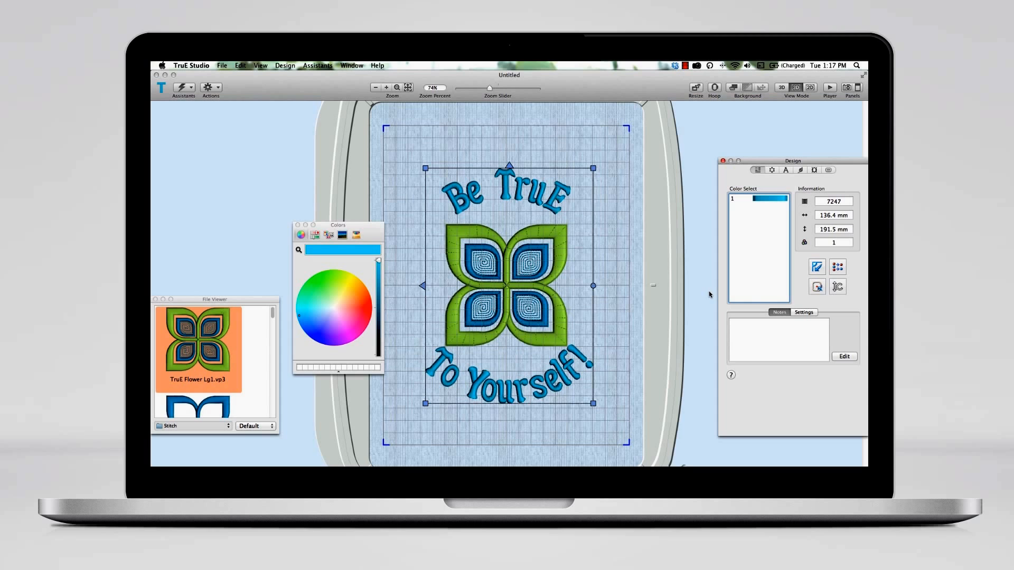
pyautogui.click(817, 288)
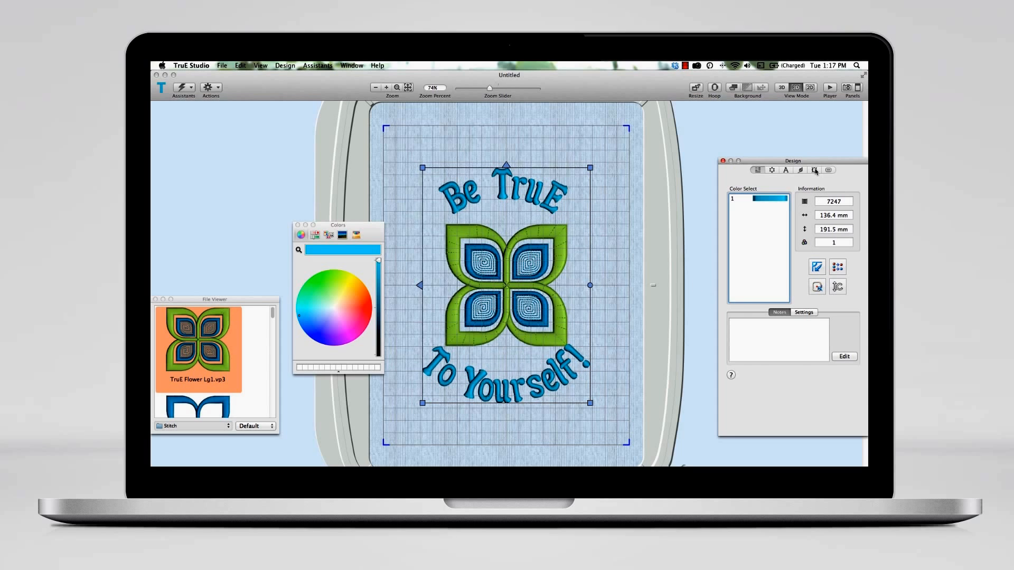
# Step: Surround the lettering with the tall rectangular frame from Frames, Classical 1, in Satin Line with a 5 mm margin and Combine off
pyautogui.click(815, 170)
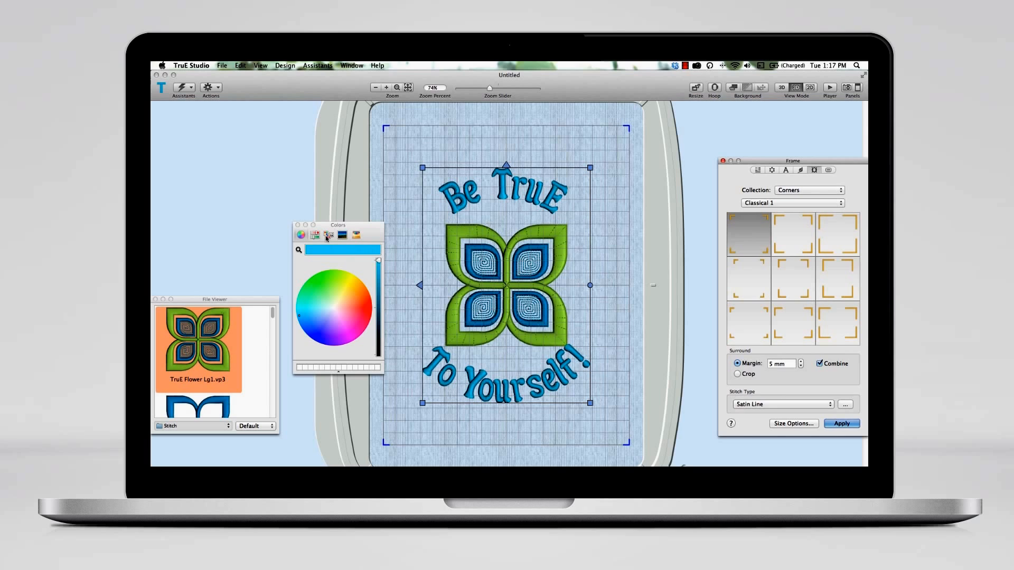
pyautogui.click(298, 226)
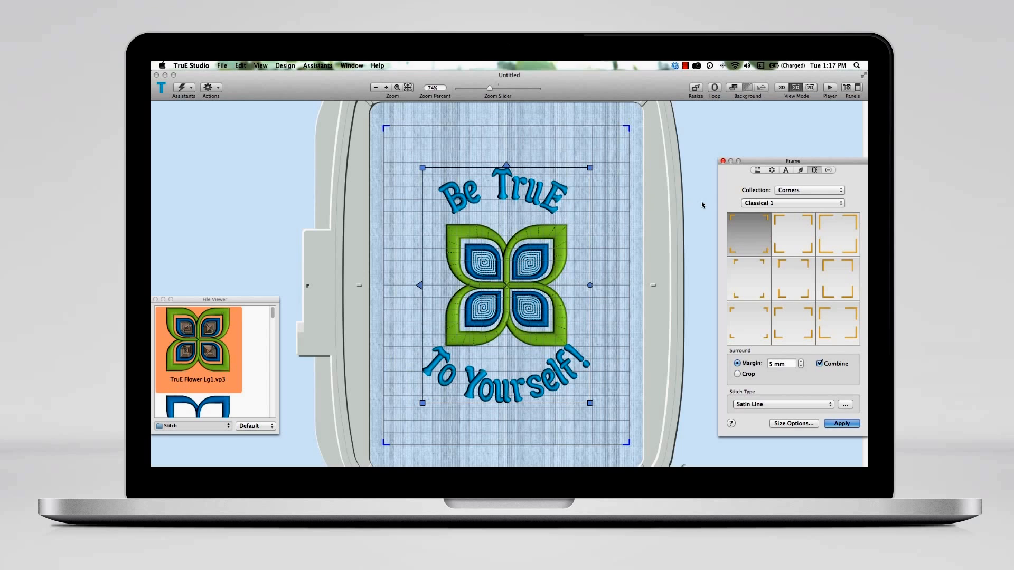
pyautogui.click(840, 191)
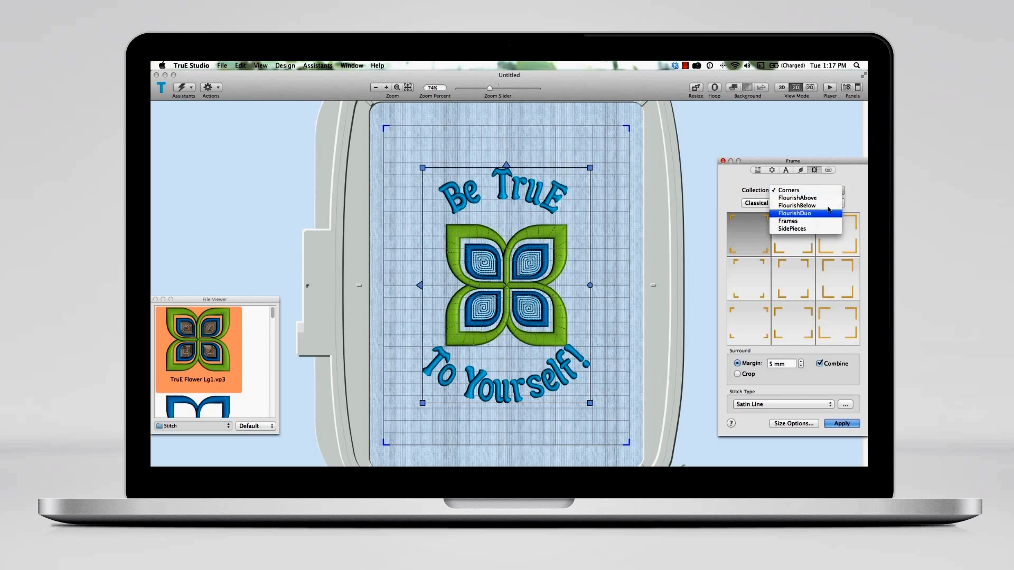
pyautogui.click(814, 221)
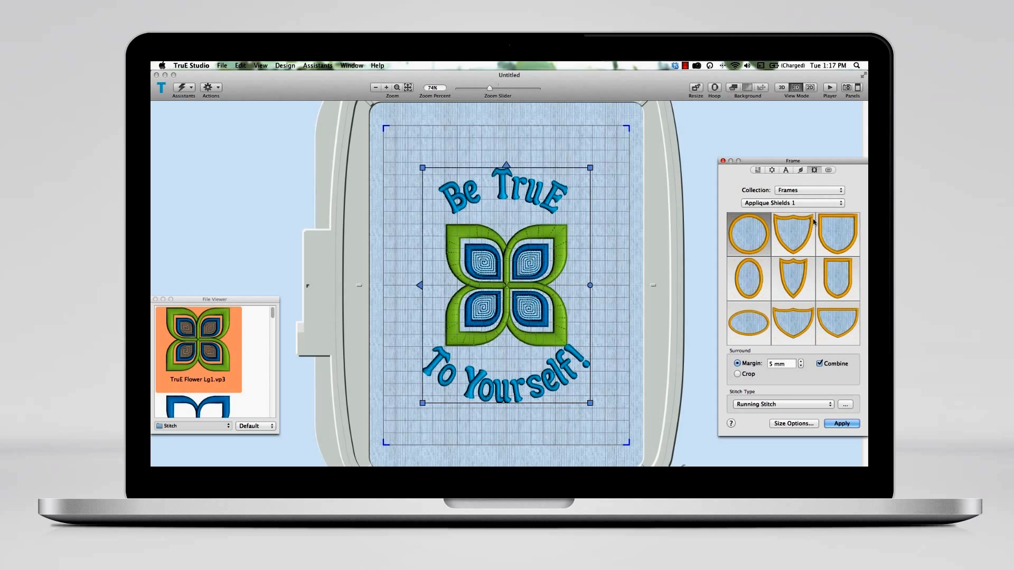
pyautogui.click(838, 206)
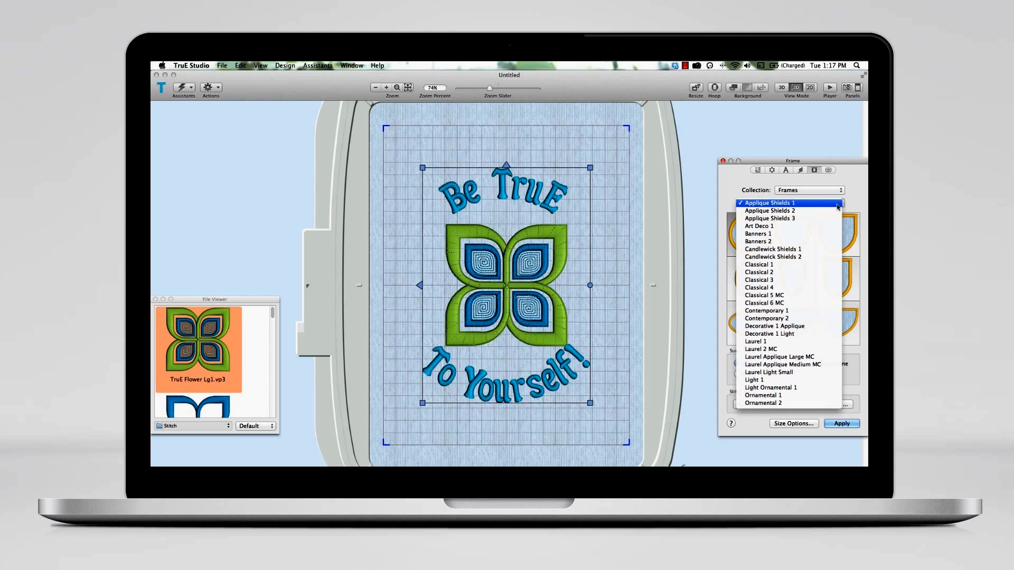
pyautogui.click(804, 265)
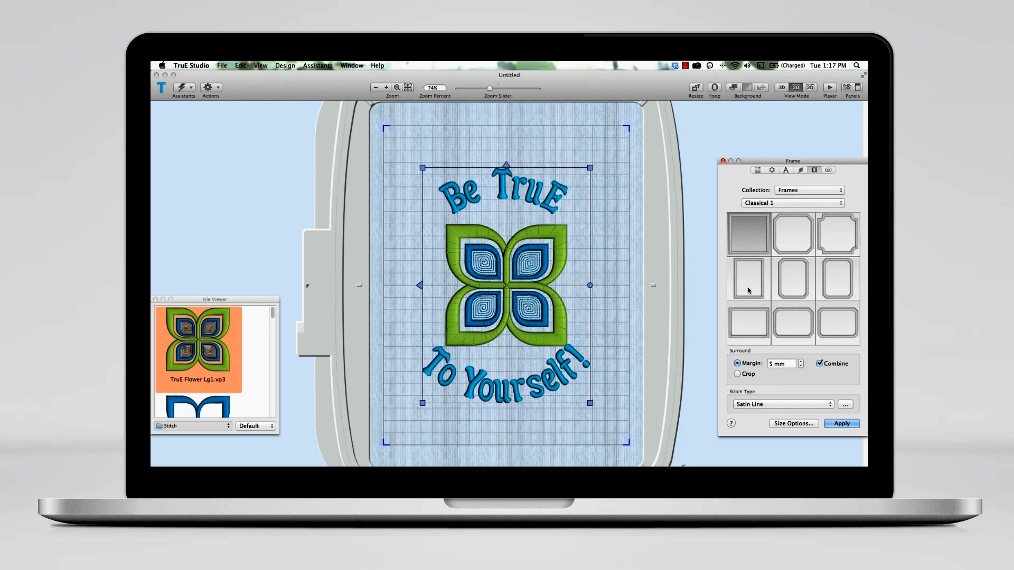
pyautogui.click(748, 290)
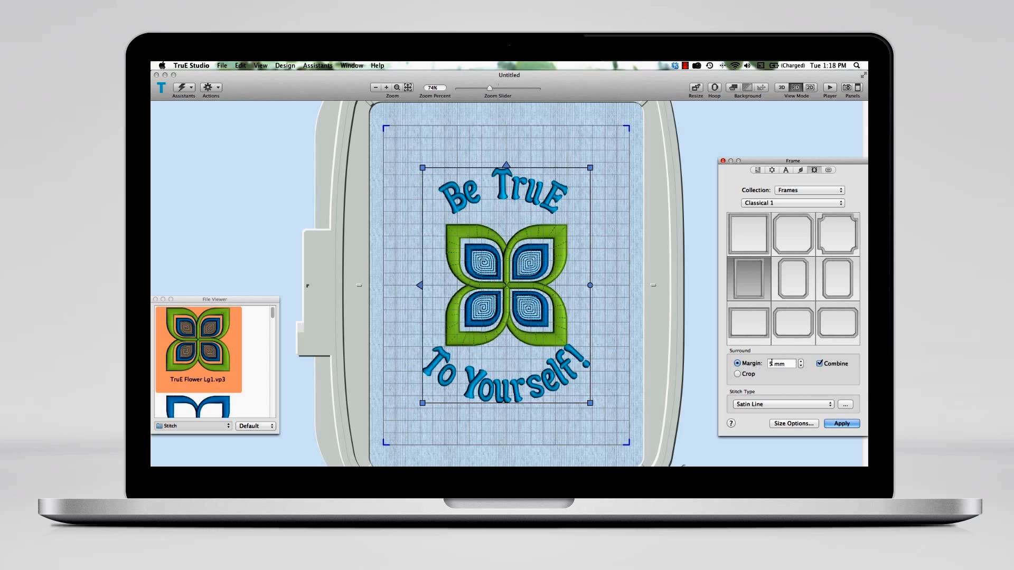
pyautogui.click(820, 363)
pyautogui.click(841, 424)
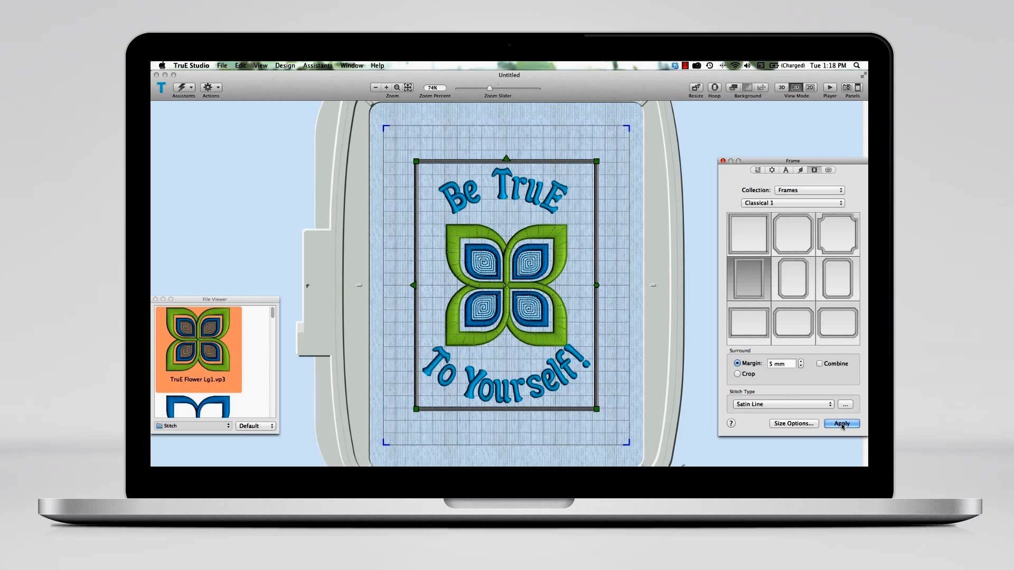
# Step: Add the dotted starburst SuperDesign from the Flowers 2 set at 10 mm in Running Stitch
pyautogui.click(801, 171)
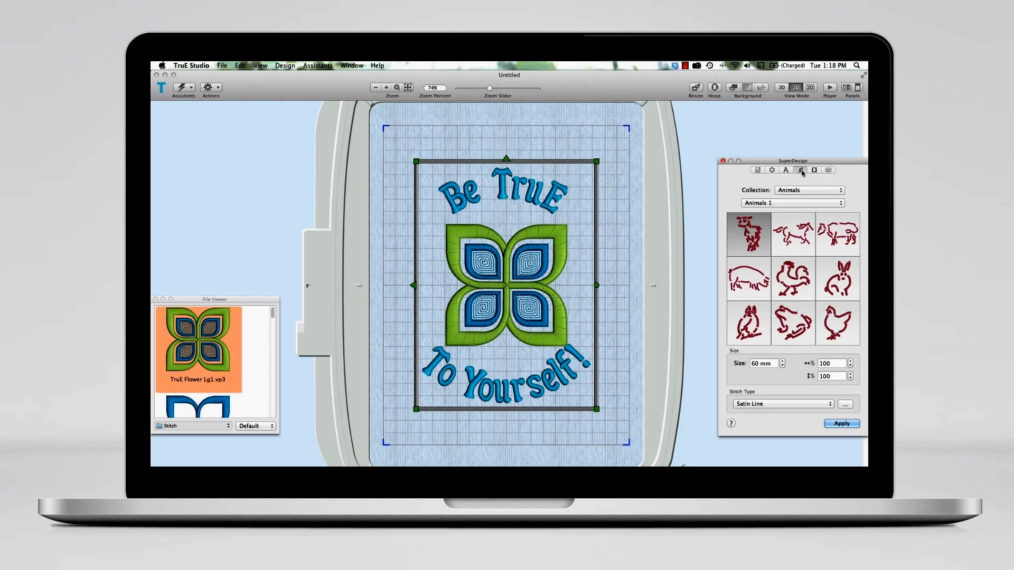
pyautogui.click(816, 193)
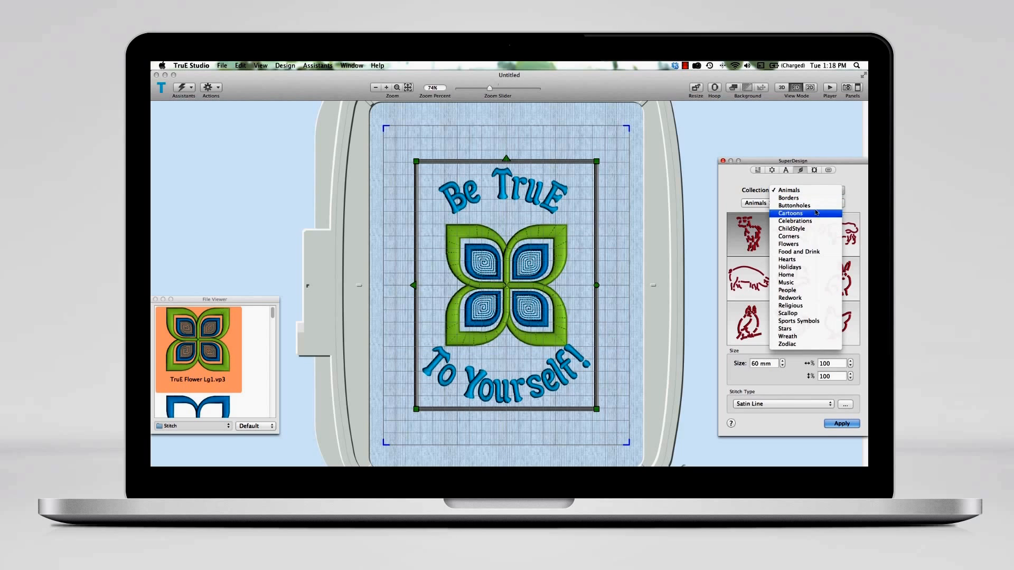
pyautogui.click(812, 243)
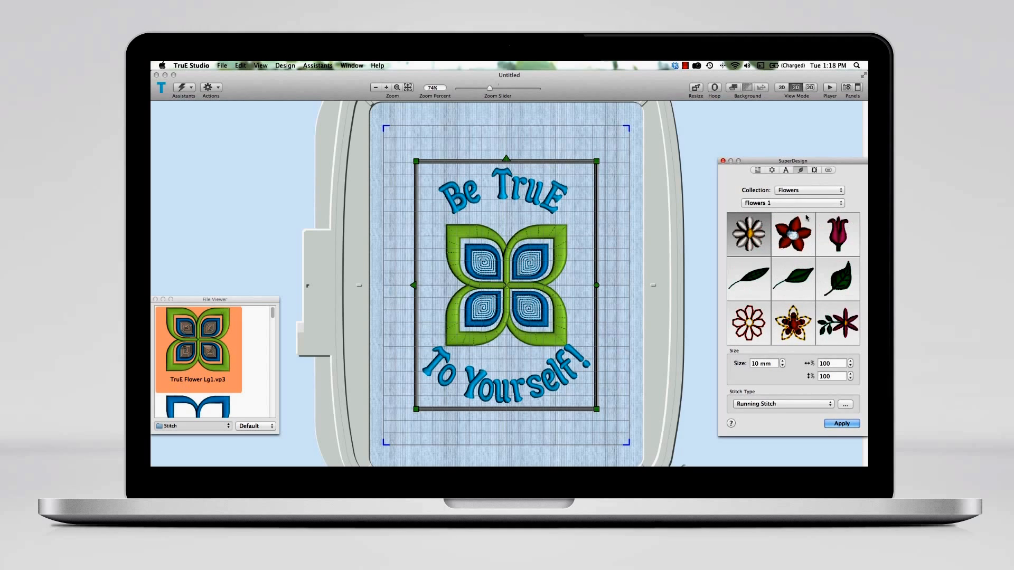
pyautogui.click(802, 205)
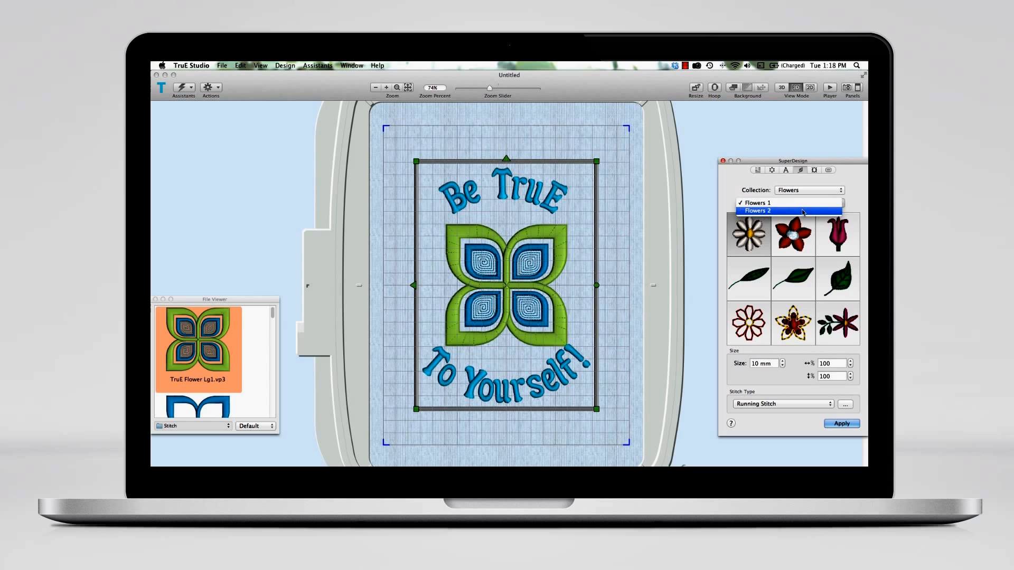
pyautogui.click(803, 211)
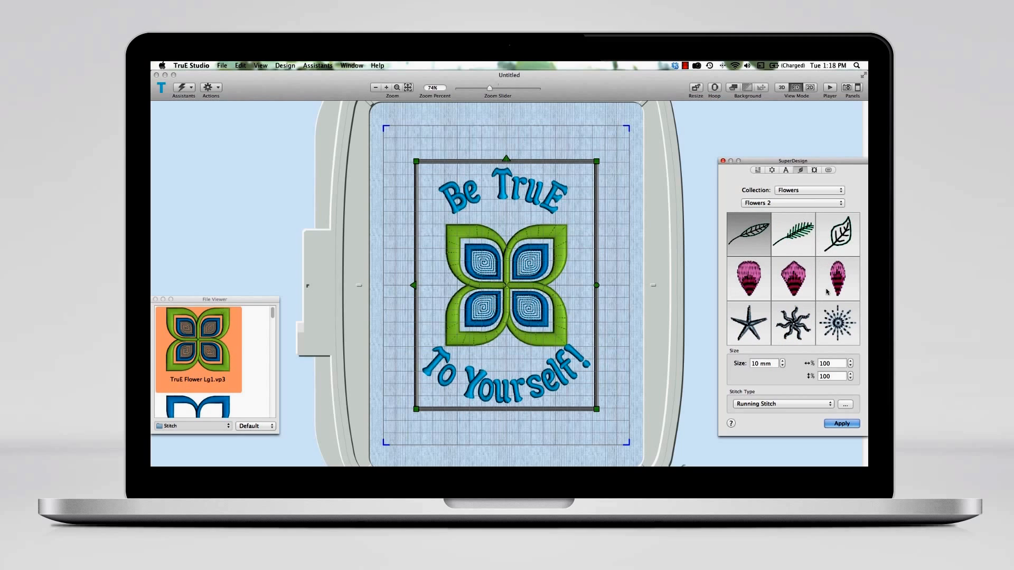
pyautogui.click(833, 321)
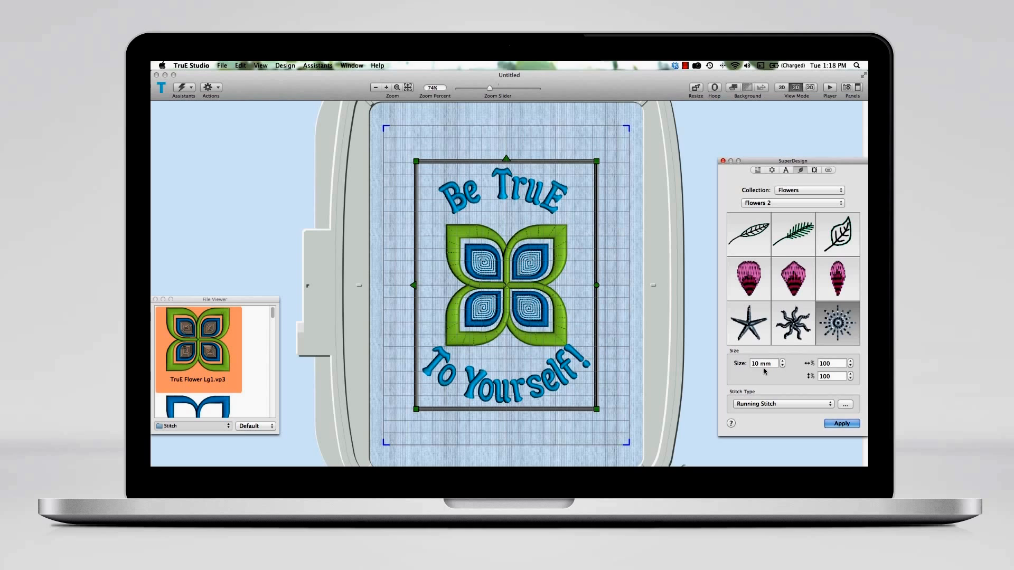
pyautogui.click(840, 424)
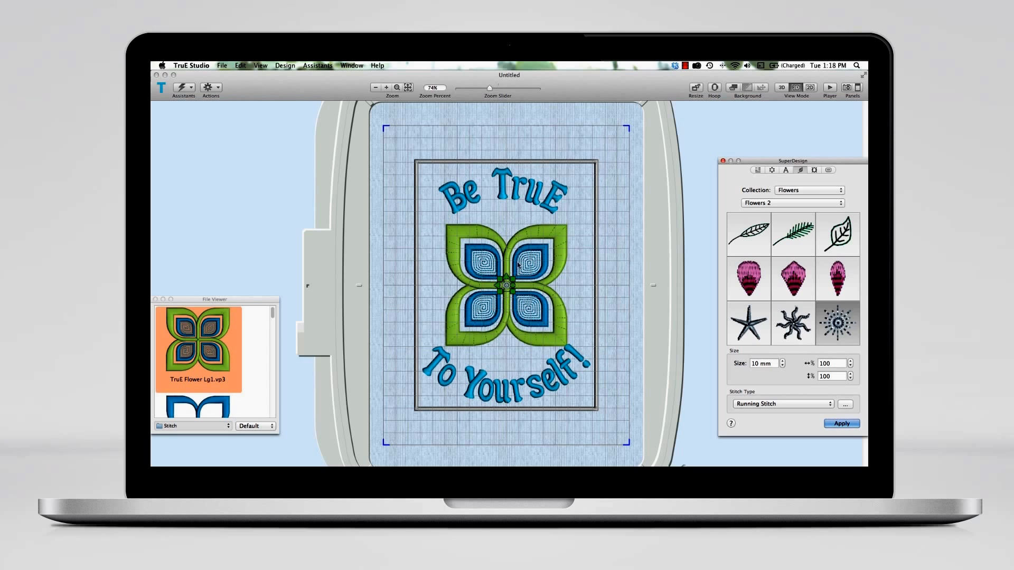
# Step: Repeat the starburst around the hoop edge with Encore, using a 2 mm gap and a 2 mm margin, and apply it
pyautogui.click(772, 171)
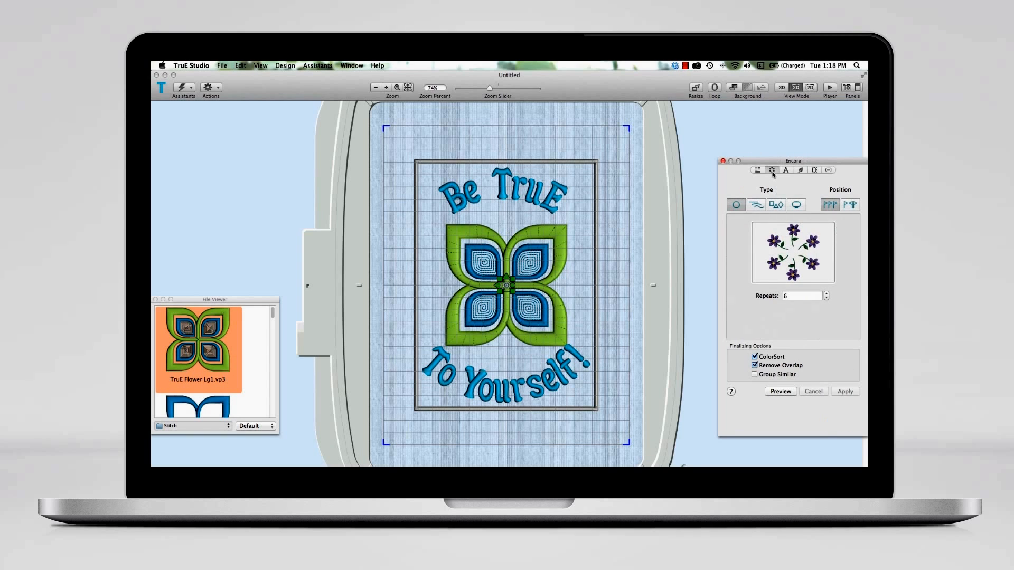
pyautogui.click(797, 207)
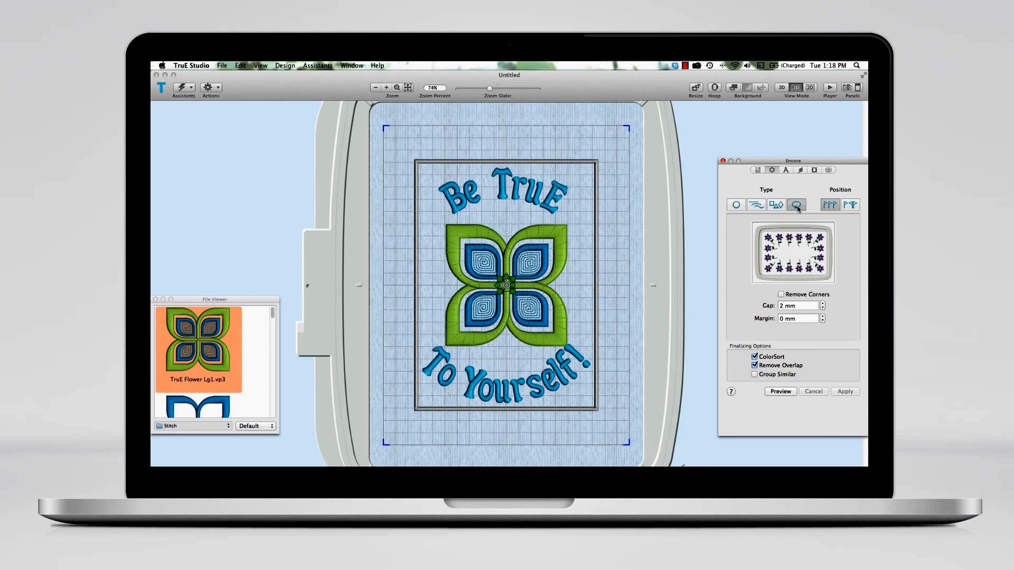
pyautogui.doubleClick(782, 318)
pyautogui.write('2')
pyautogui.click(780, 392)
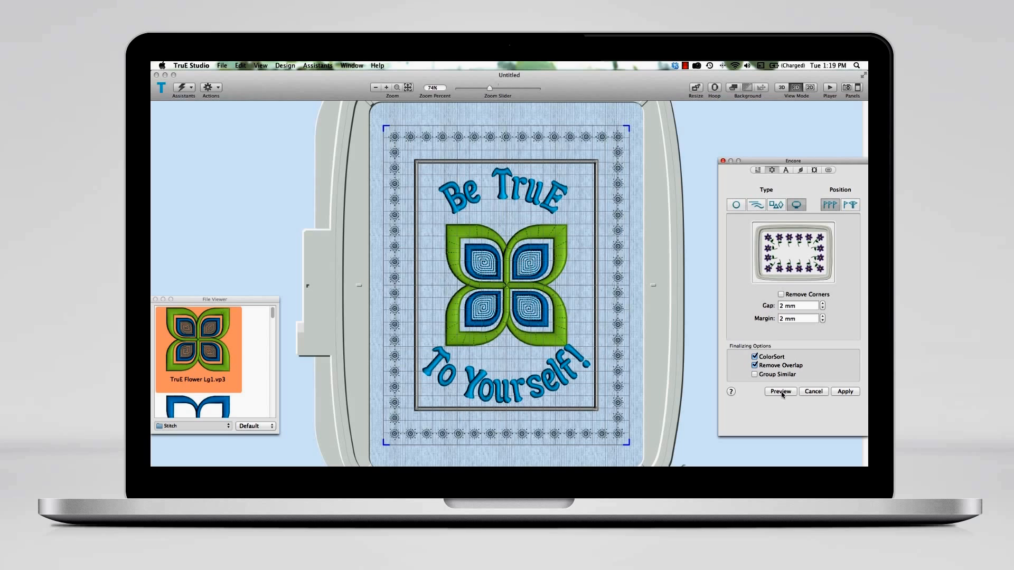
pyautogui.click(845, 391)
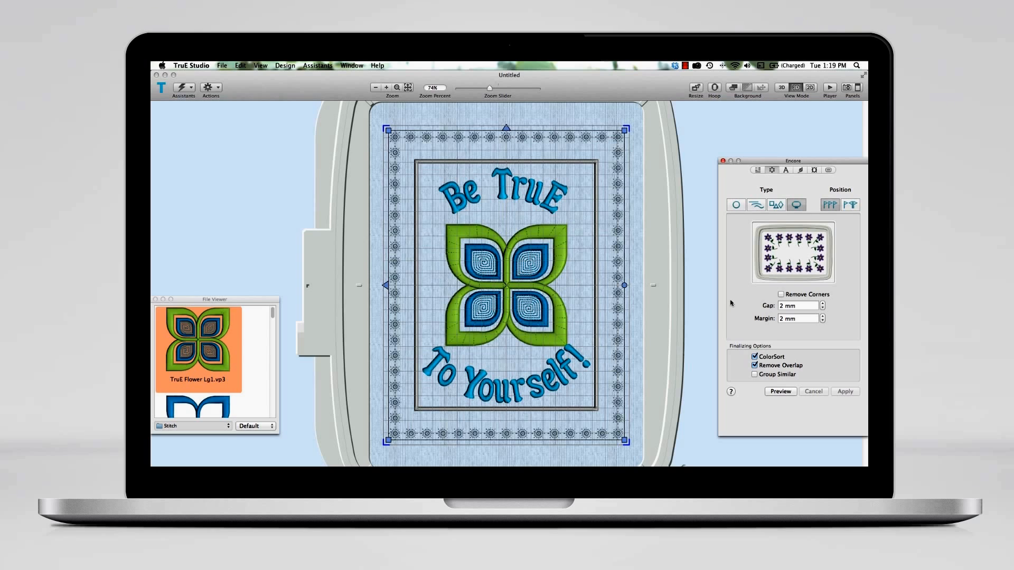
# Step: Change the starburst border's thread to 7009 Pewter from Sulky Metallic 30
pyautogui.click(758, 170)
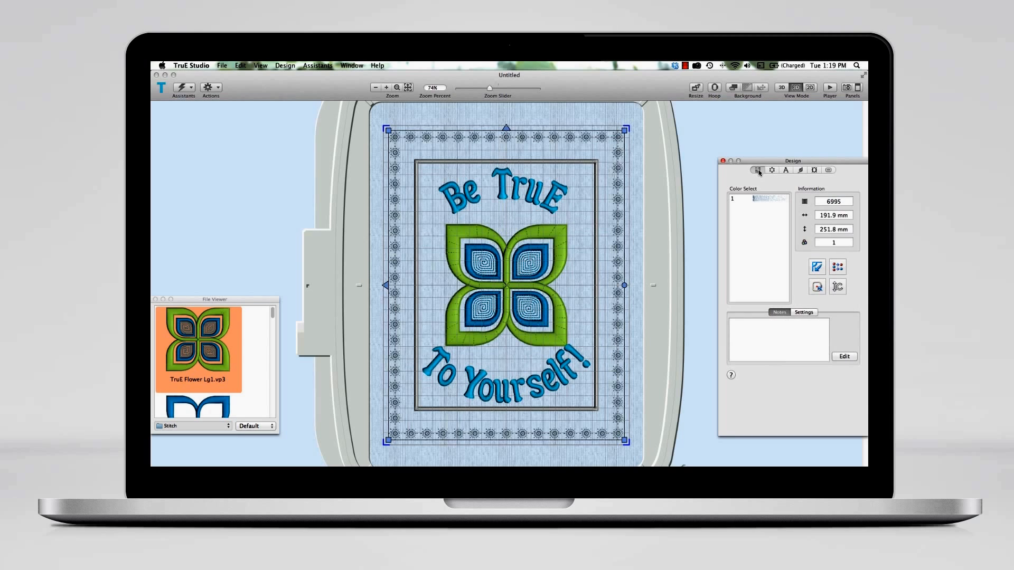
pyautogui.doubleClick(766, 201)
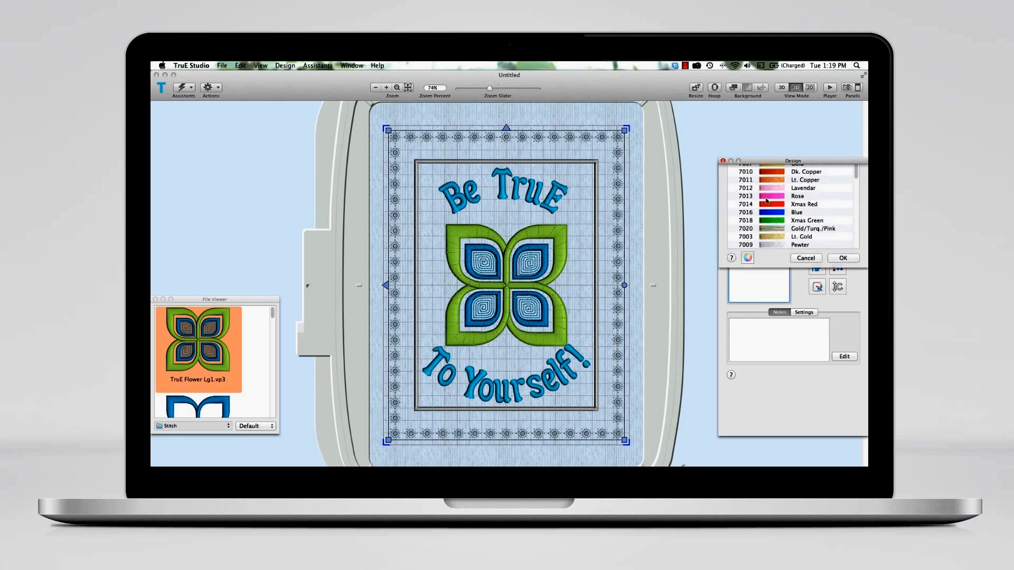
pyautogui.click(782, 308)
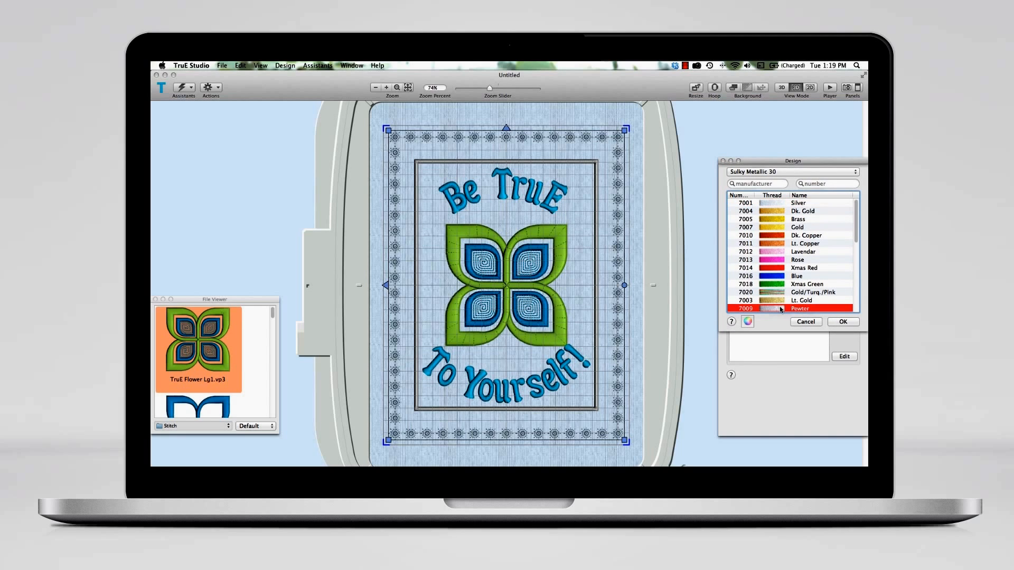
pyautogui.click(845, 323)
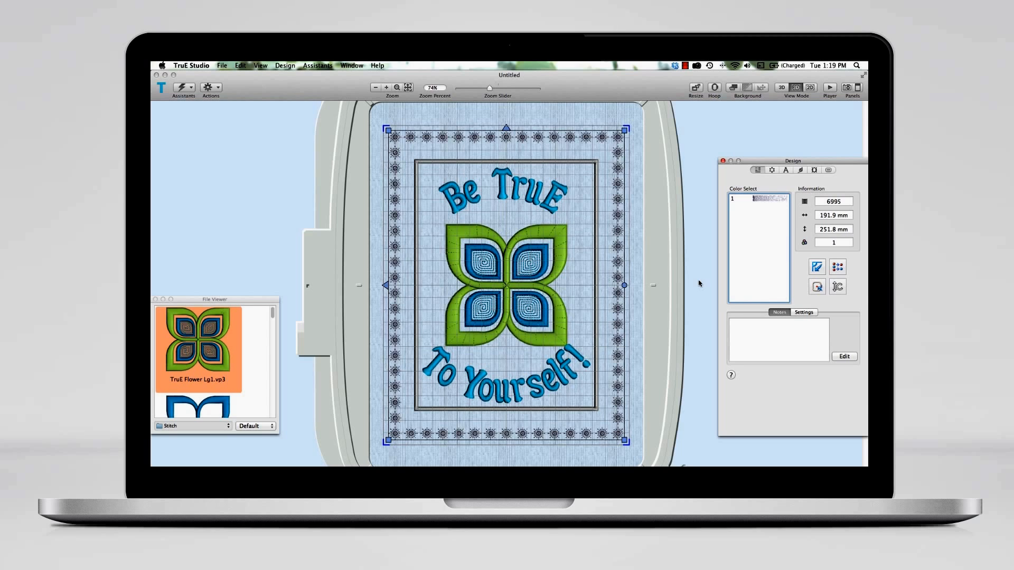
# Step: Switch to the realistic 3D view without the hoop and load the saved garment background White Apron.gbg from the General Aprons folder
pyautogui.click(782, 88)
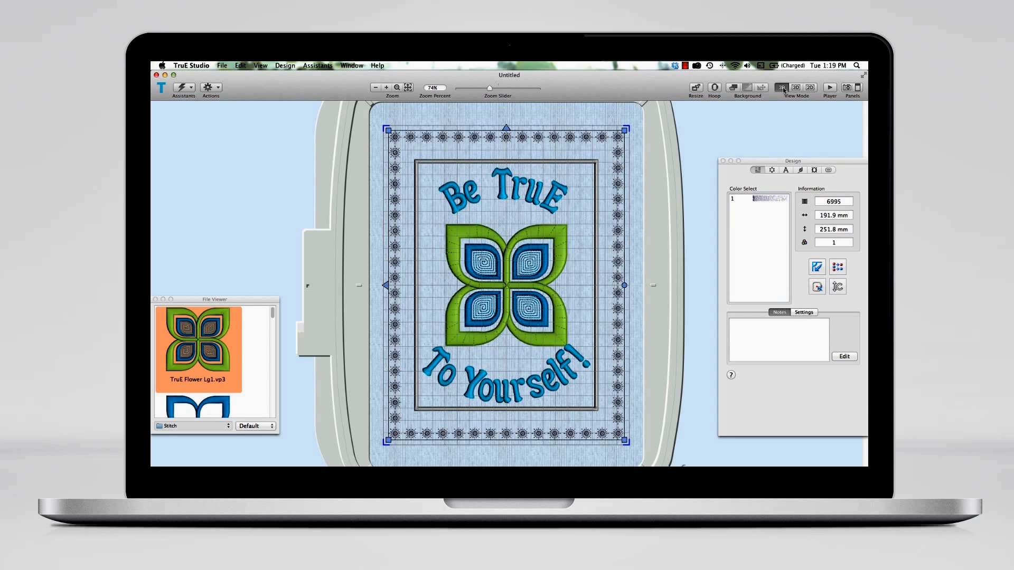
pyautogui.click(733, 88)
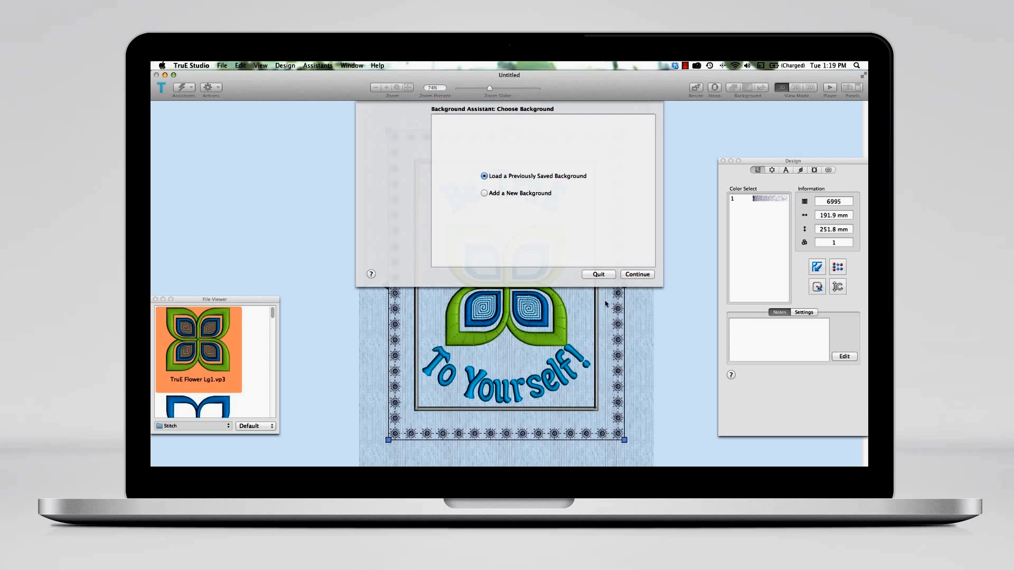
pyautogui.click(648, 277)
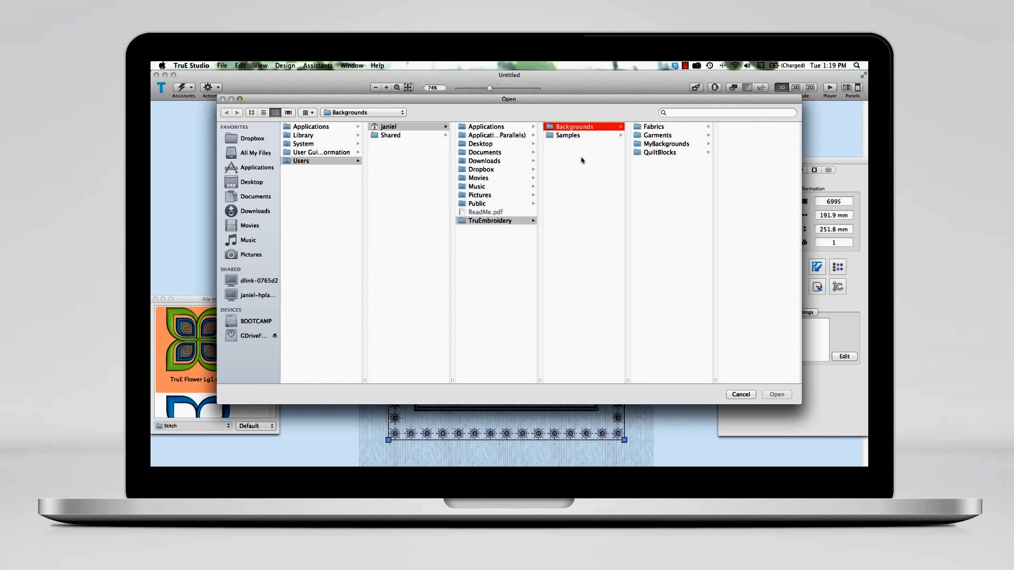
pyautogui.click(653, 135)
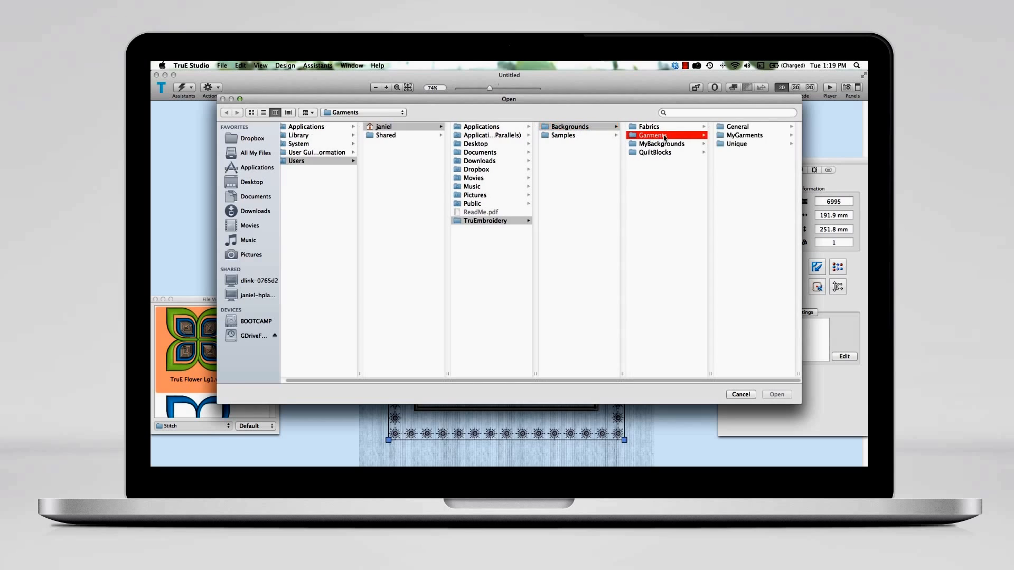
pyautogui.click(725, 128)
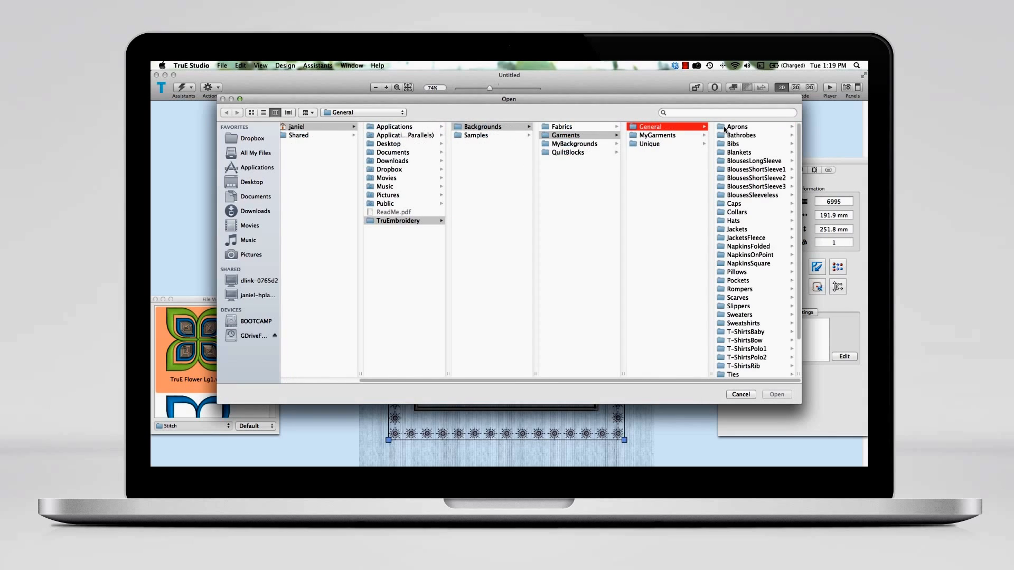
pyautogui.click(724, 129)
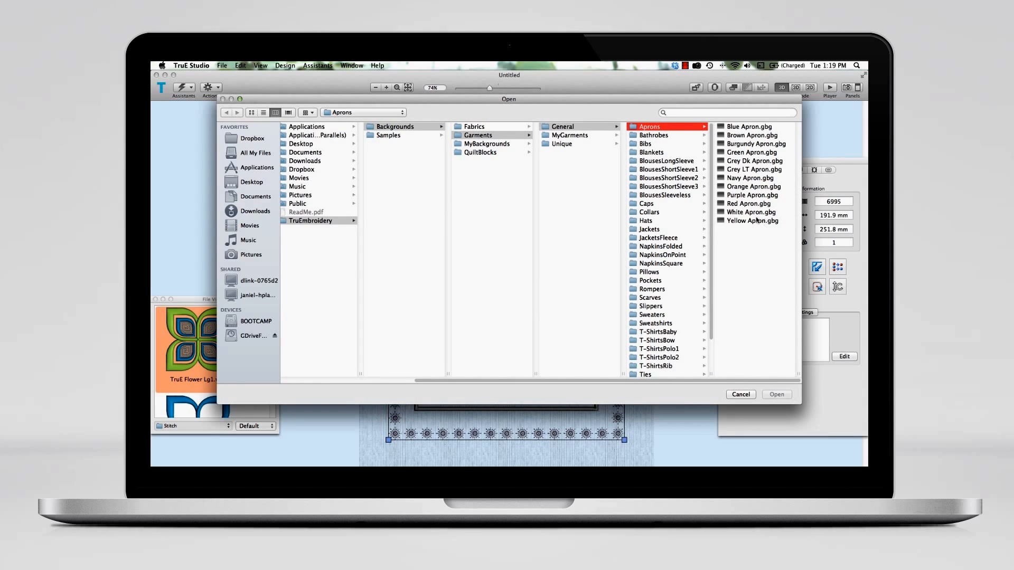
pyautogui.click(755, 213)
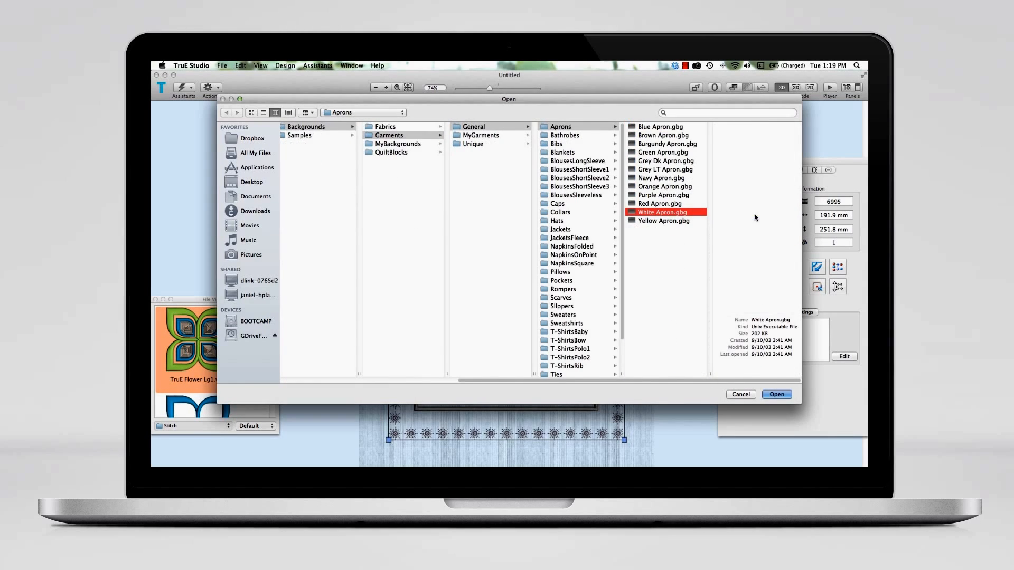
pyautogui.click(775, 396)
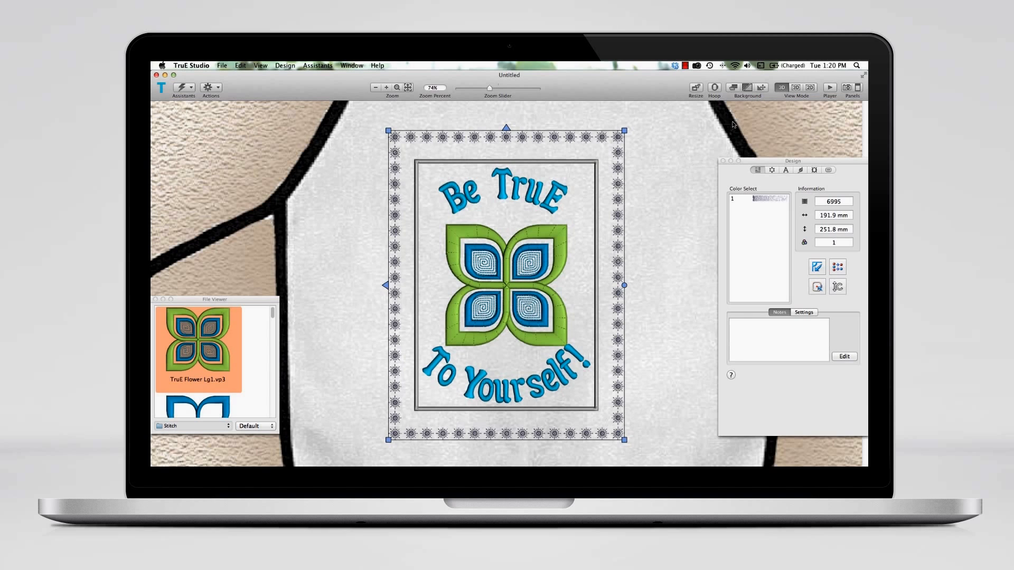
# Step: Move the apron background so the embroidery sits centered on the apron's bib, and finish the move
pyautogui.click(762, 88)
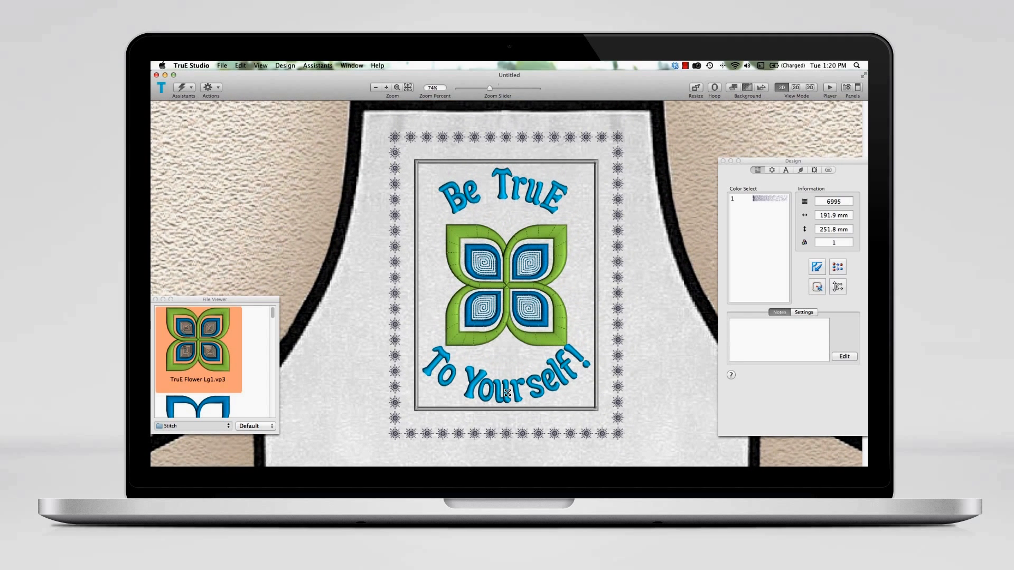
pyautogui.rightClick(507, 392)
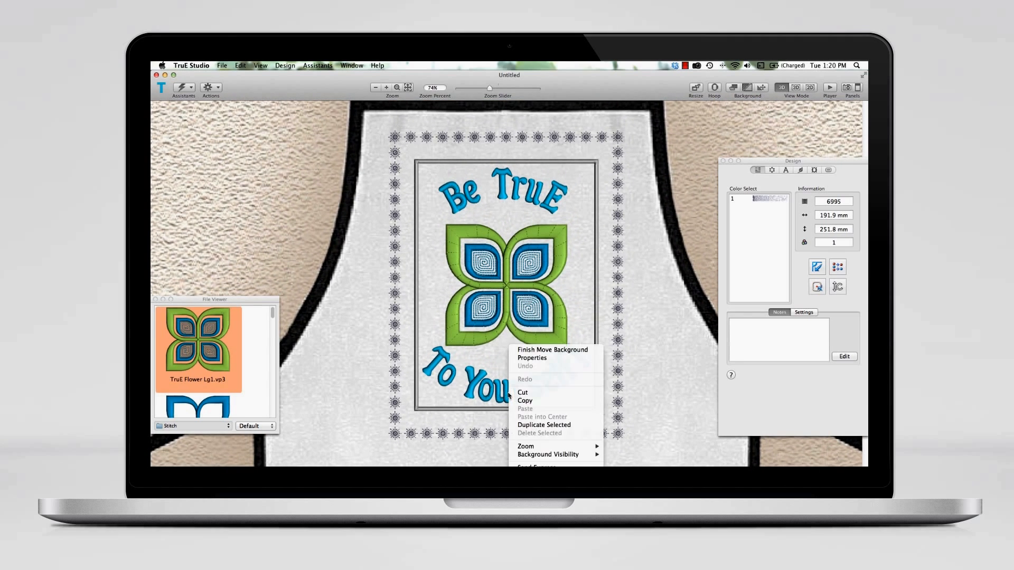
pyautogui.click(556, 350)
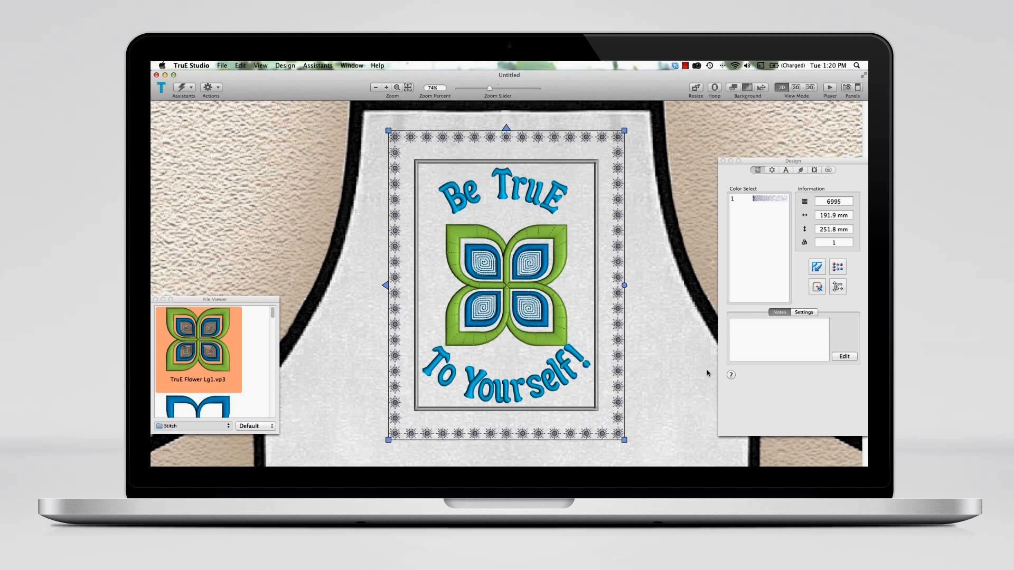
pyautogui.moveTo(489, 88); pyautogui.dragTo(483, 90)
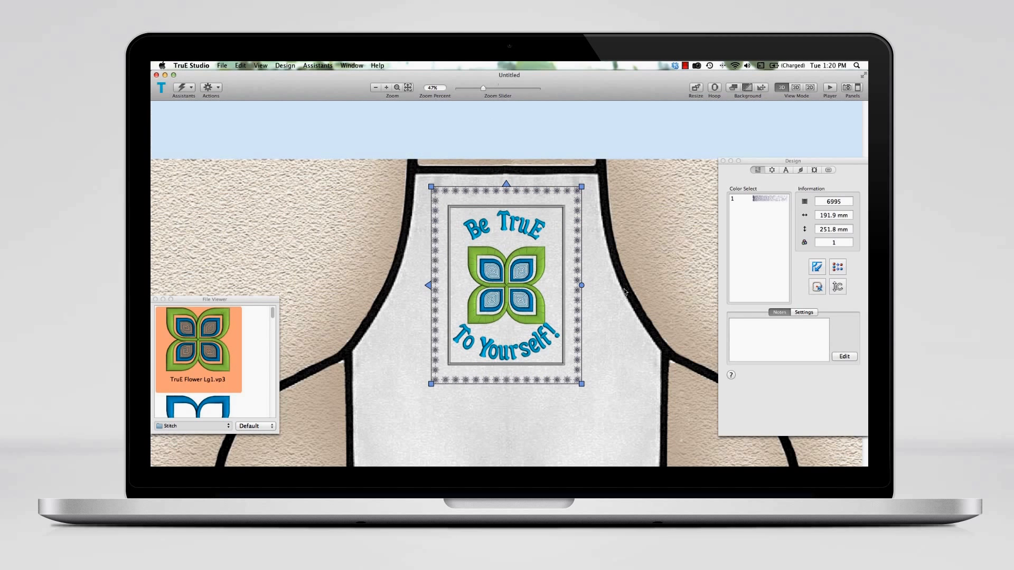
# Step: Fit the design to the view, preview its full stitch-out from the beginning in the Design Player, and close the player
pyautogui.click(407, 87)
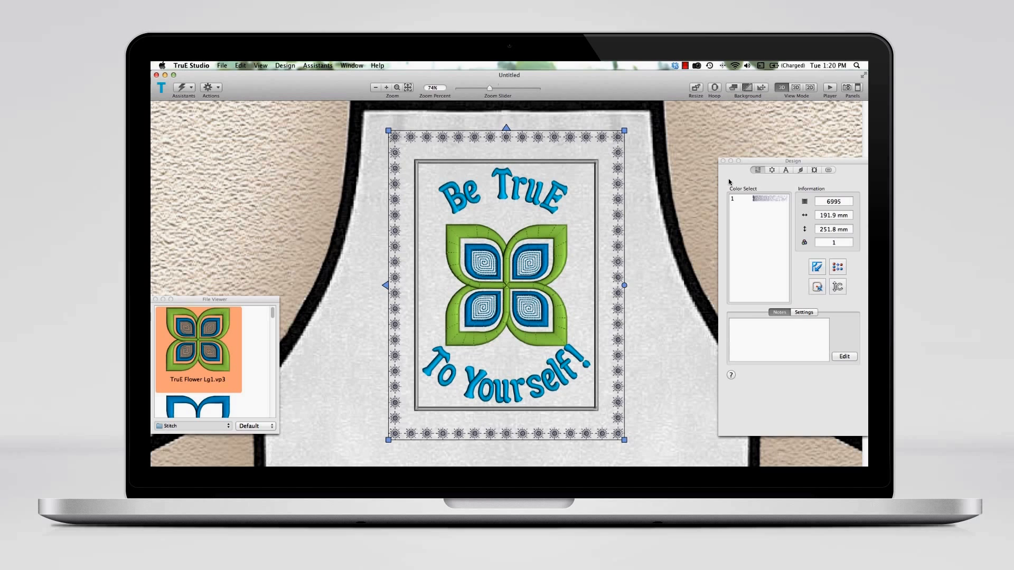
pyautogui.click(830, 92)
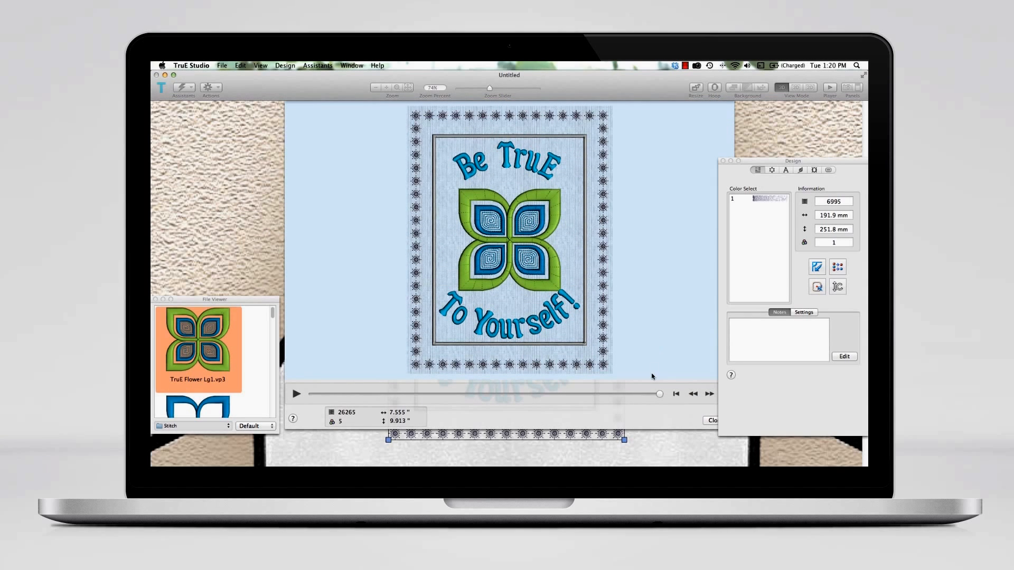
pyautogui.click(677, 395)
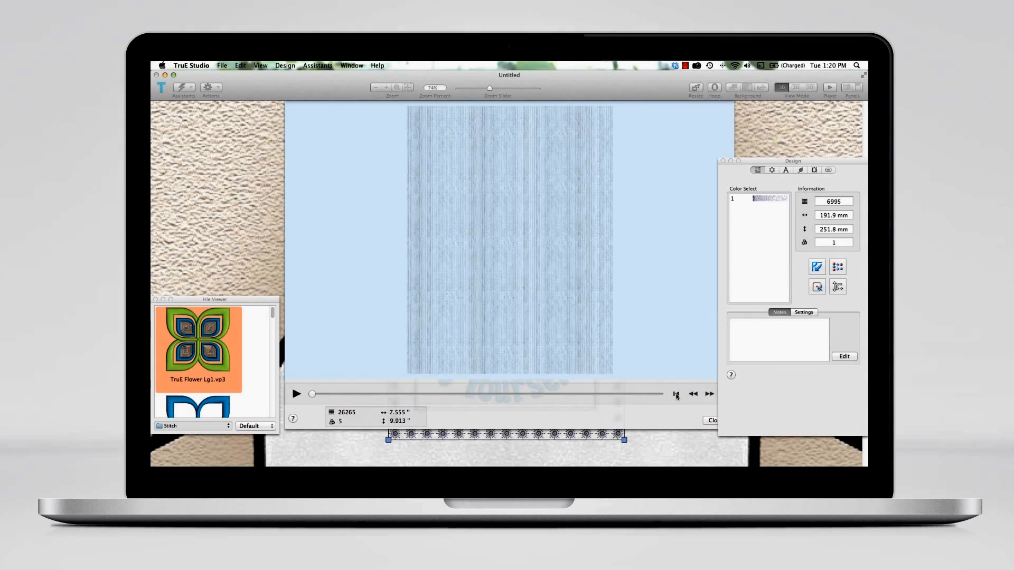
pyautogui.click(709, 394)
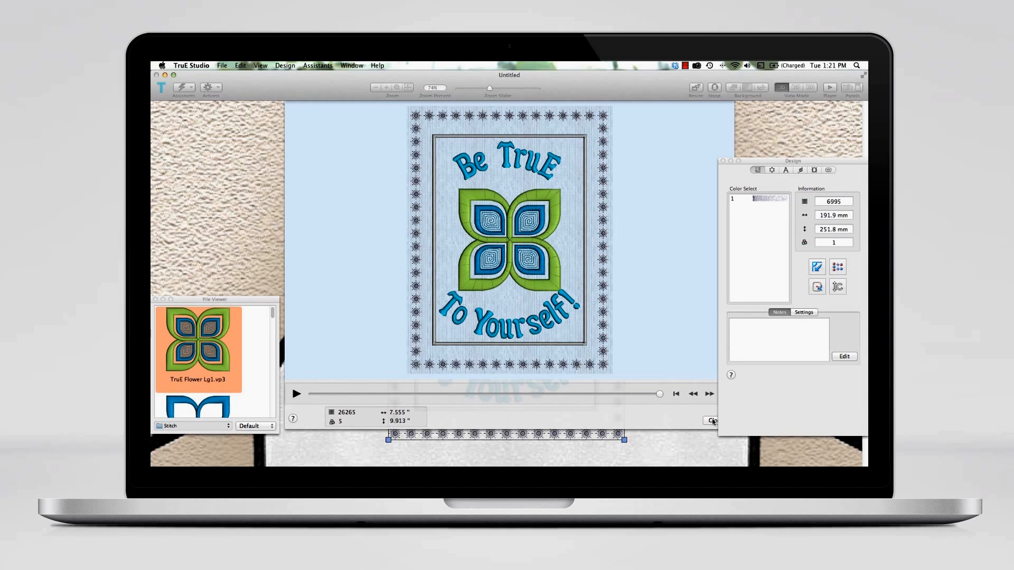
pyautogui.click(712, 421)
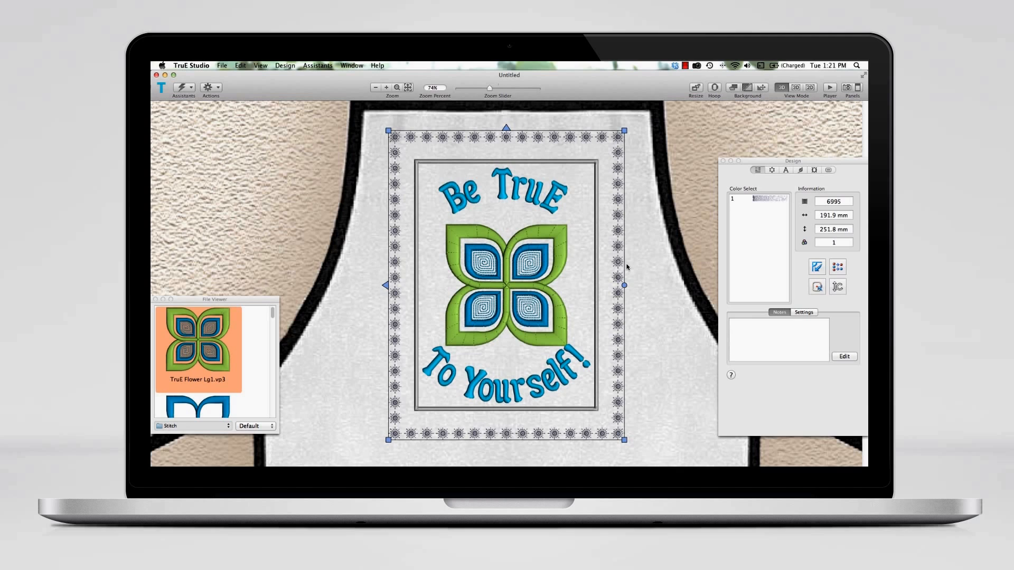
# Step: Select the inner rectangular frame, start exporting the design, and show the available embroidery file formats
pyautogui.click(651, 259)
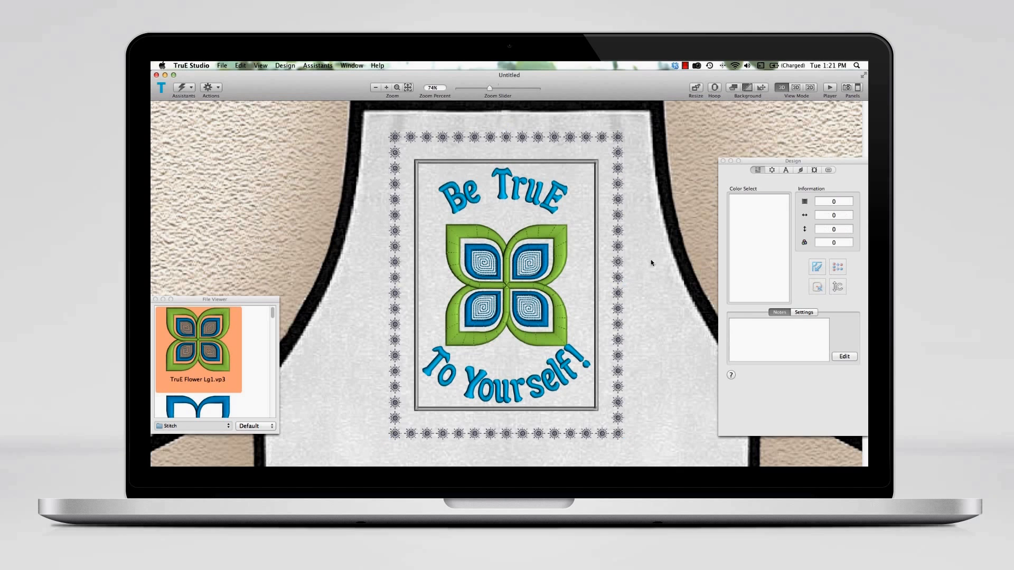
pyautogui.click(598, 272)
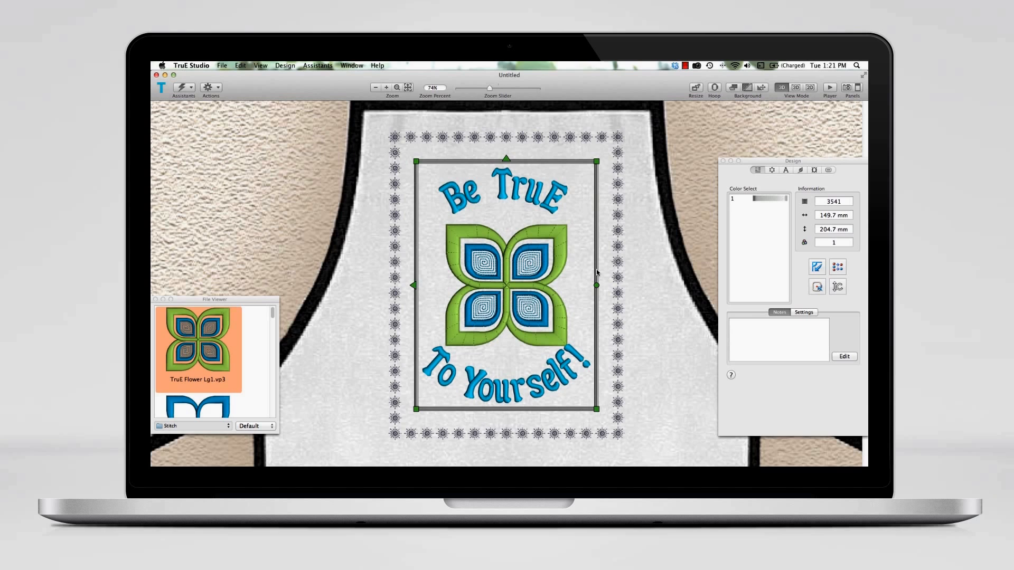
pyautogui.click(221, 67)
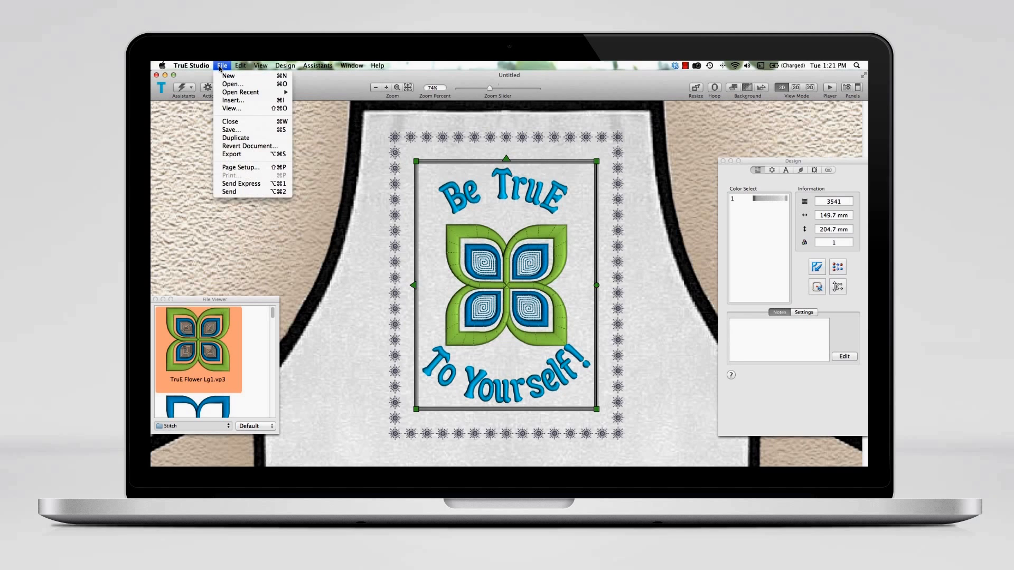
pyautogui.click(250, 156)
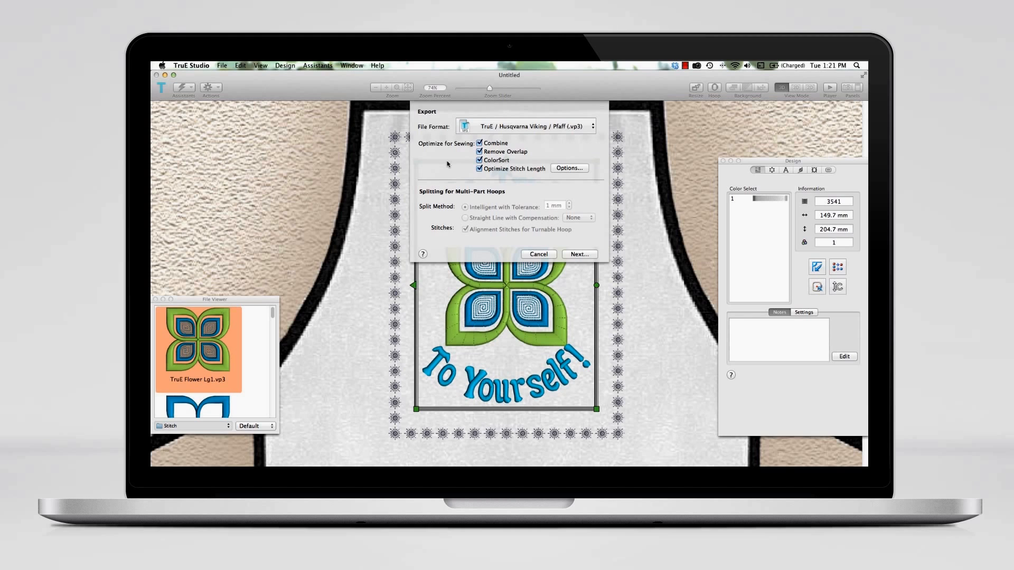
pyautogui.click(594, 126)
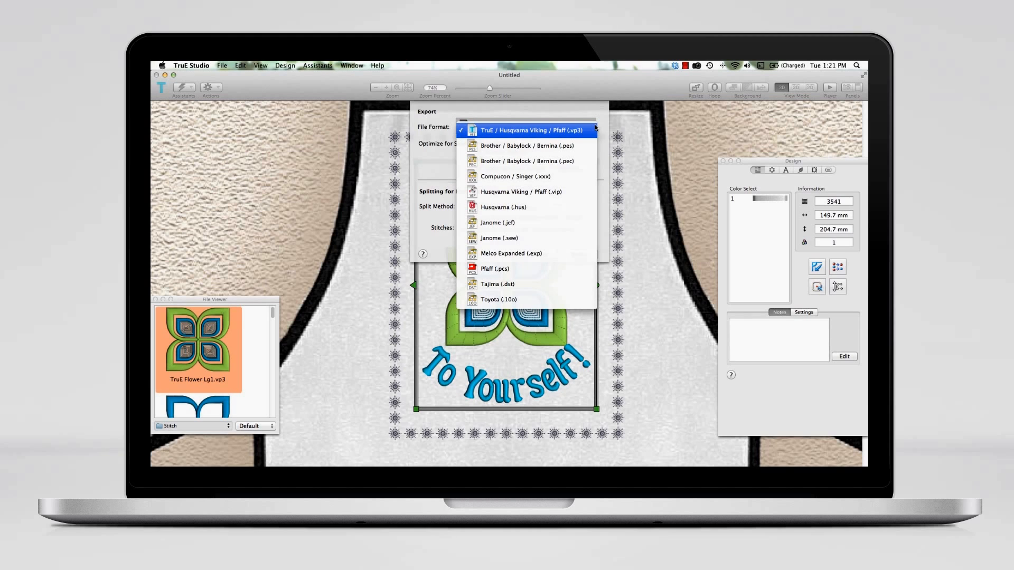